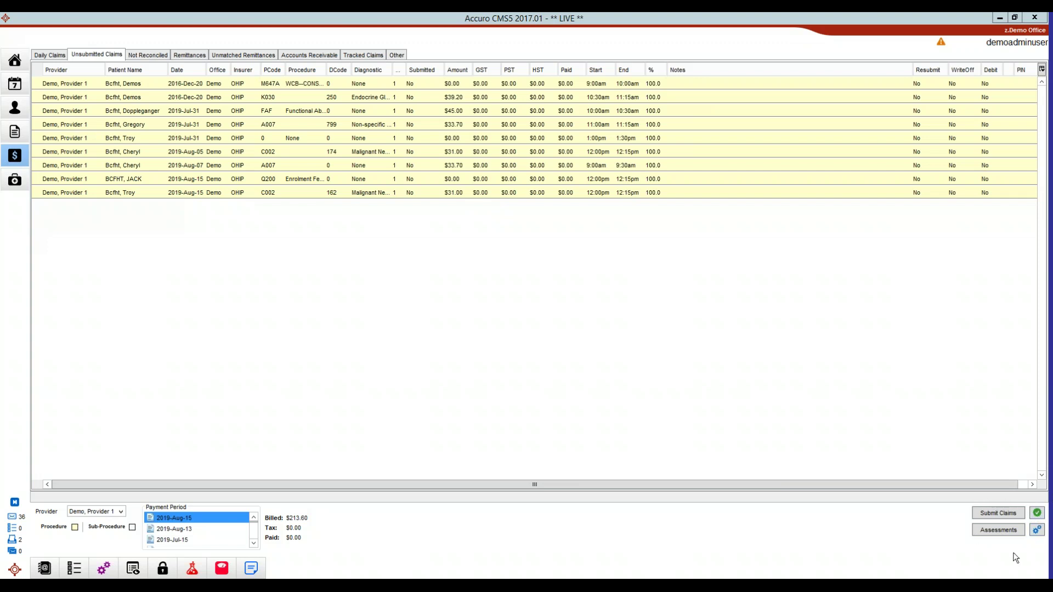
Check the unsubmitted claims for errors and review the warning about the expired OHIP health number.
{"action": "left_click", "coordinate": [1037, 514]}
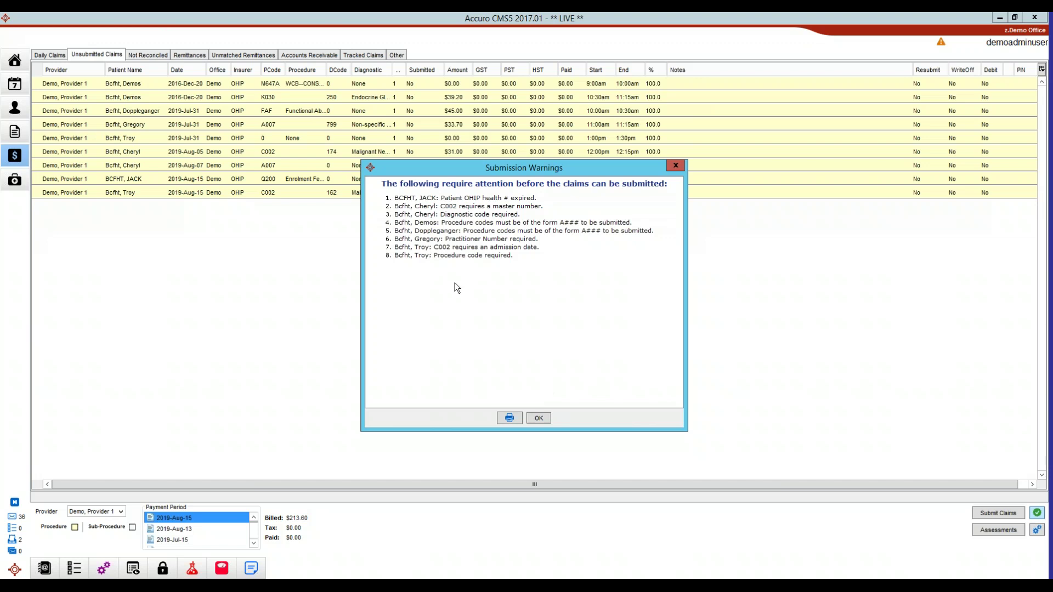
{"action": "left_click_drag", "start_coordinate": [427, 198], "coordinate": [539, 203]}
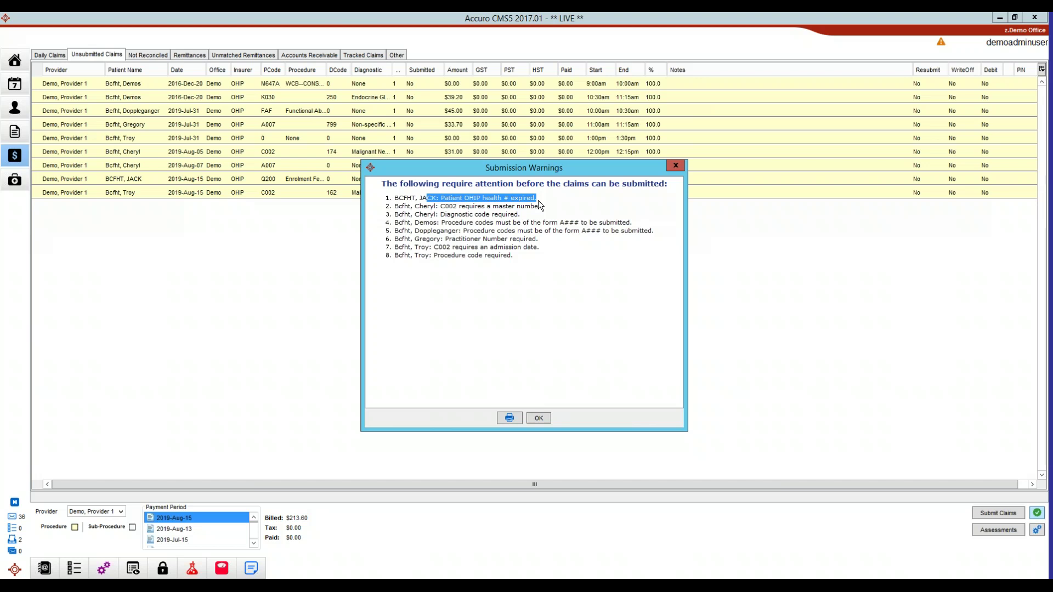
{"action": "left_click", "coordinate": [675, 165]}
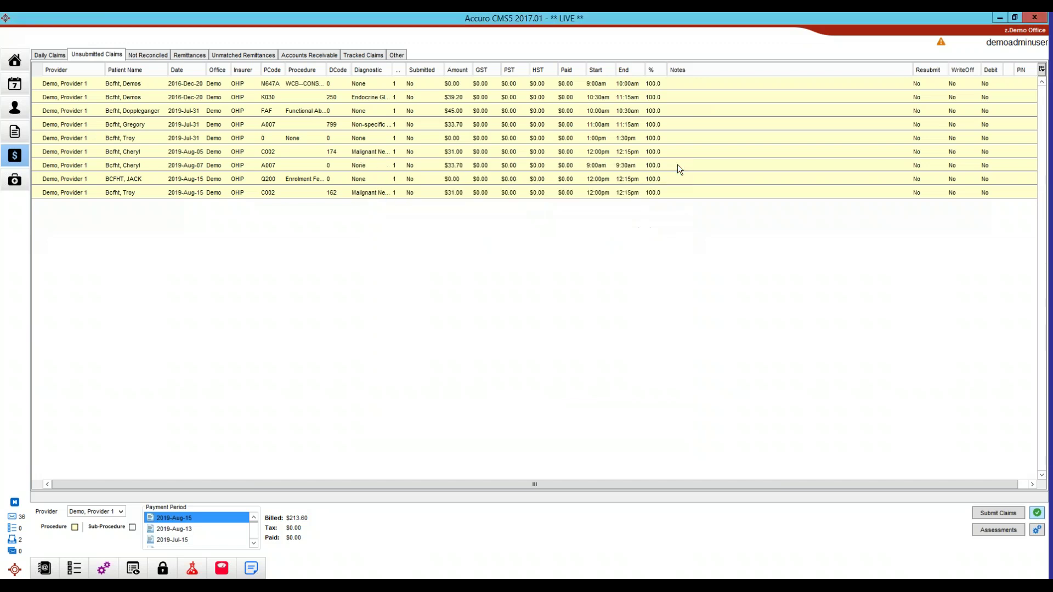
Clear the health card expiry date in the patient record behind the Q200 claim and save it despite the similar PHN.
{"action": "left_click", "coordinate": [153, 180]}
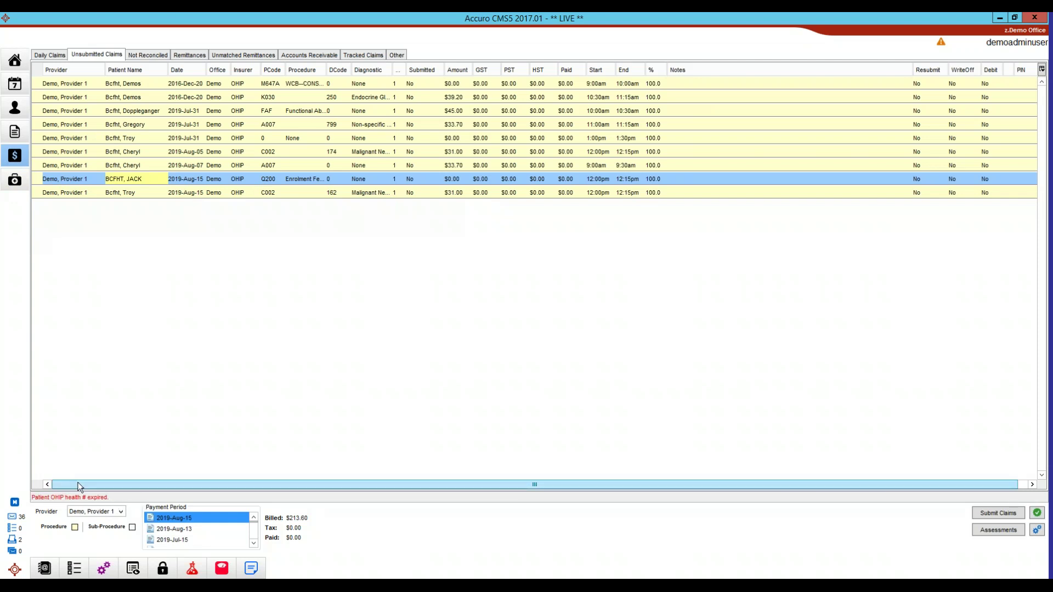
{"action": "left_click", "coordinate": [9, 116]}
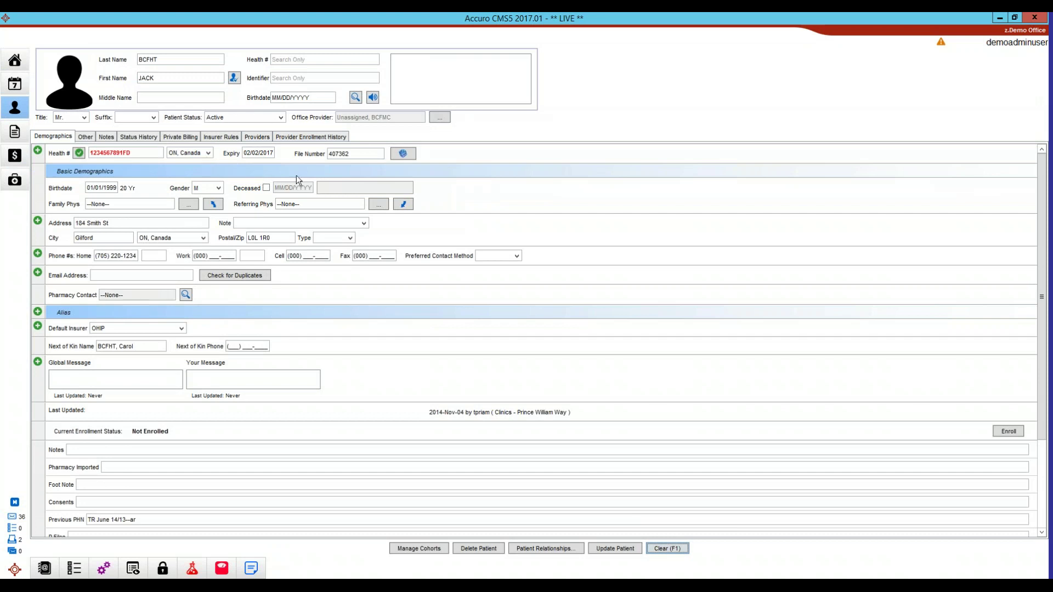
{"action": "left_click", "coordinate": [253, 155]}
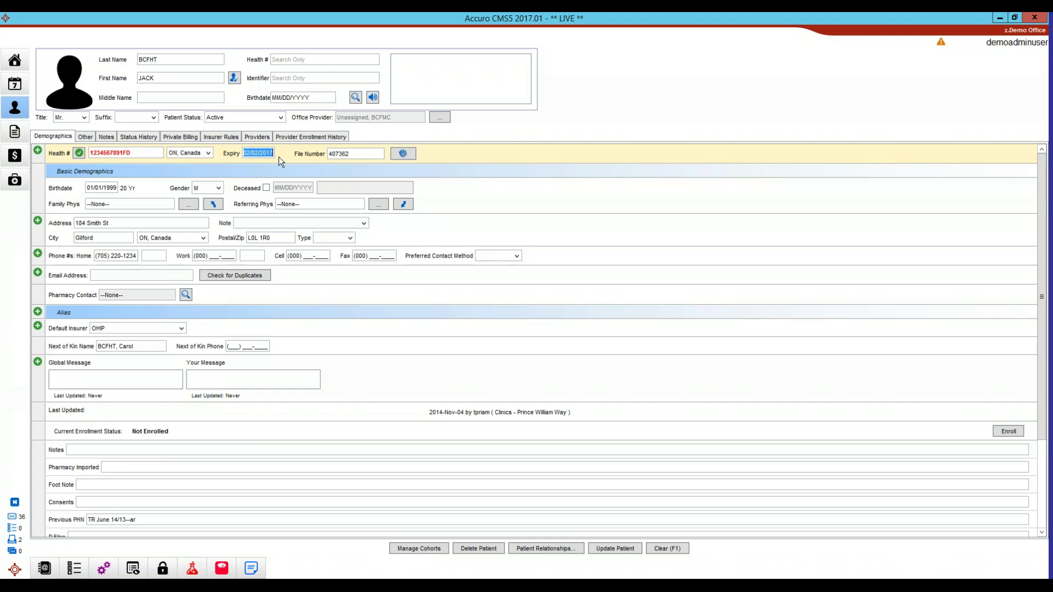
{"action": "key", "text": "Tab"}
{"action": "left_click", "coordinate": [613, 550]}
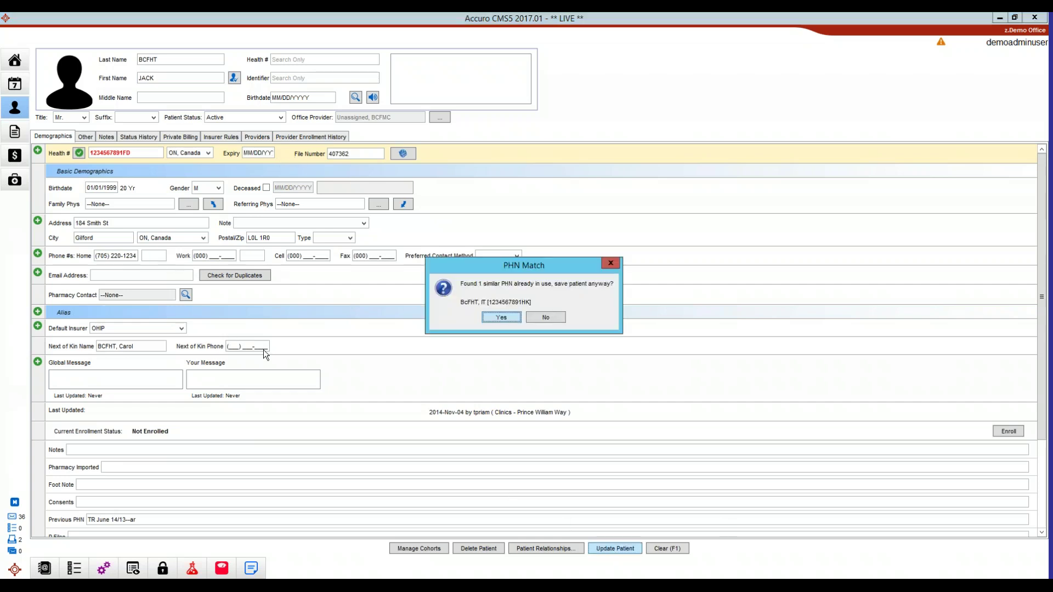
{"action": "left_click", "coordinate": [495, 314]}
Recheck the unsubmitted claims and review the warnings on master number, admission date, diagnostic code, procedure code and practitioner number.
{"action": "left_click", "coordinate": [14, 157]}
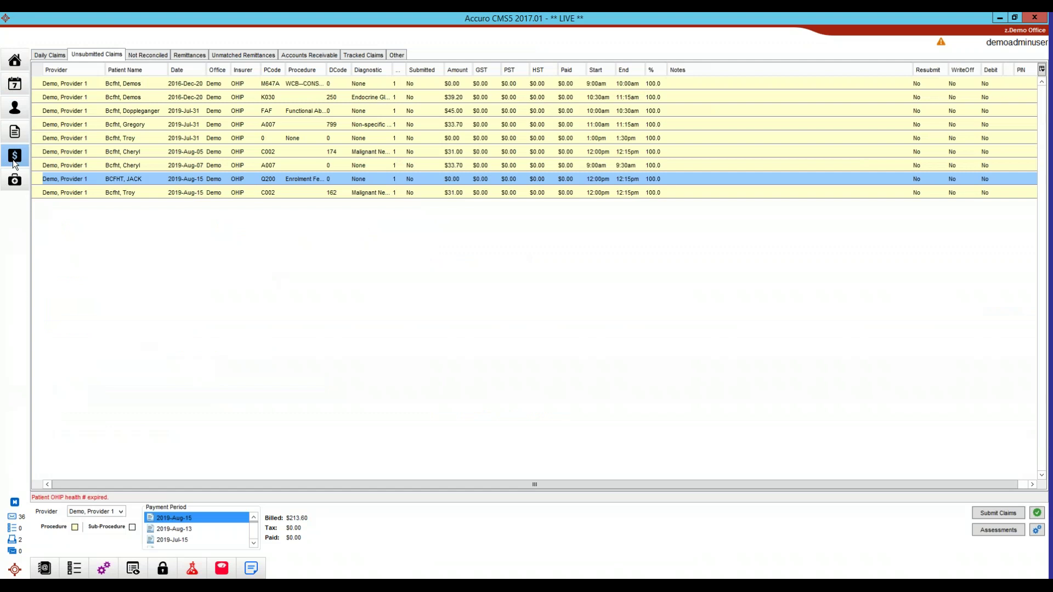
{"action": "left_click", "coordinate": [1038, 514]}
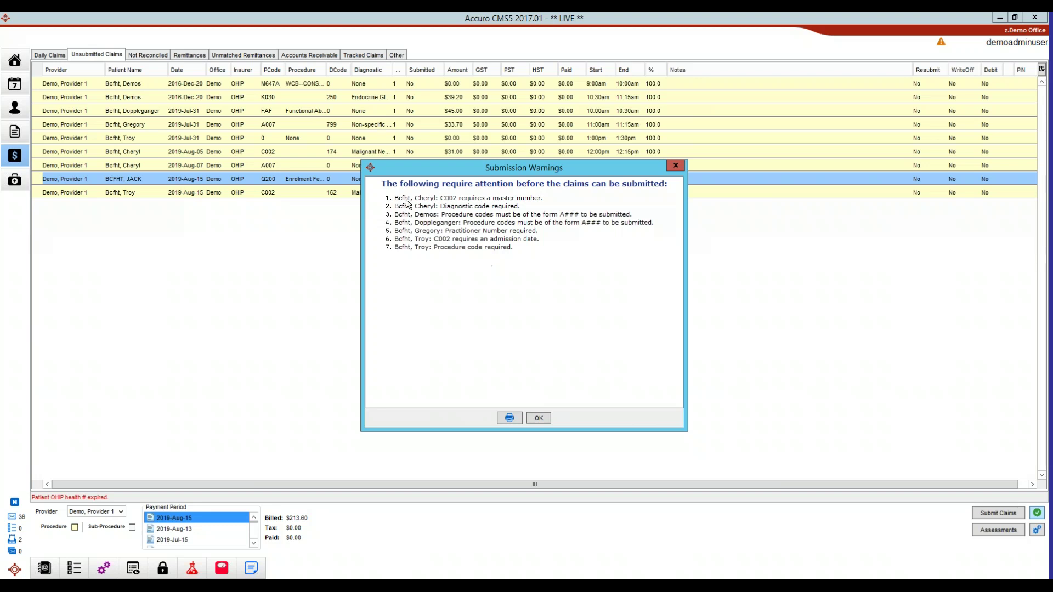
{"action": "left_click_drag", "start_coordinate": [437, 198], "coordinate": [557, 195]}
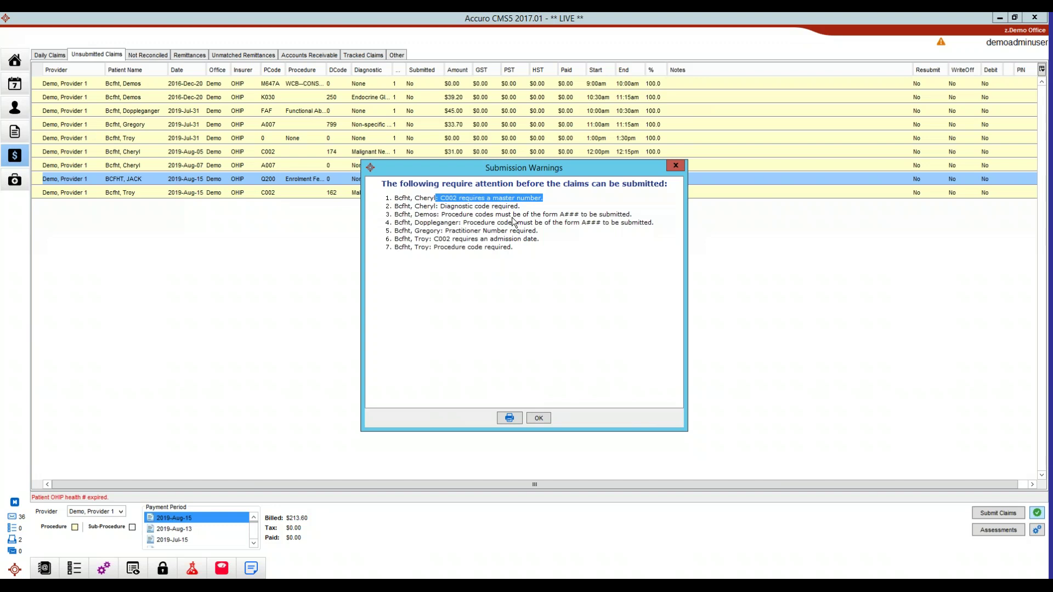
{"action": "left_click", "coordinate": [412, 238]}
{"action": "left_click_drag", "start_coordinate": [413, 237], "coordinate": [538, 241]}
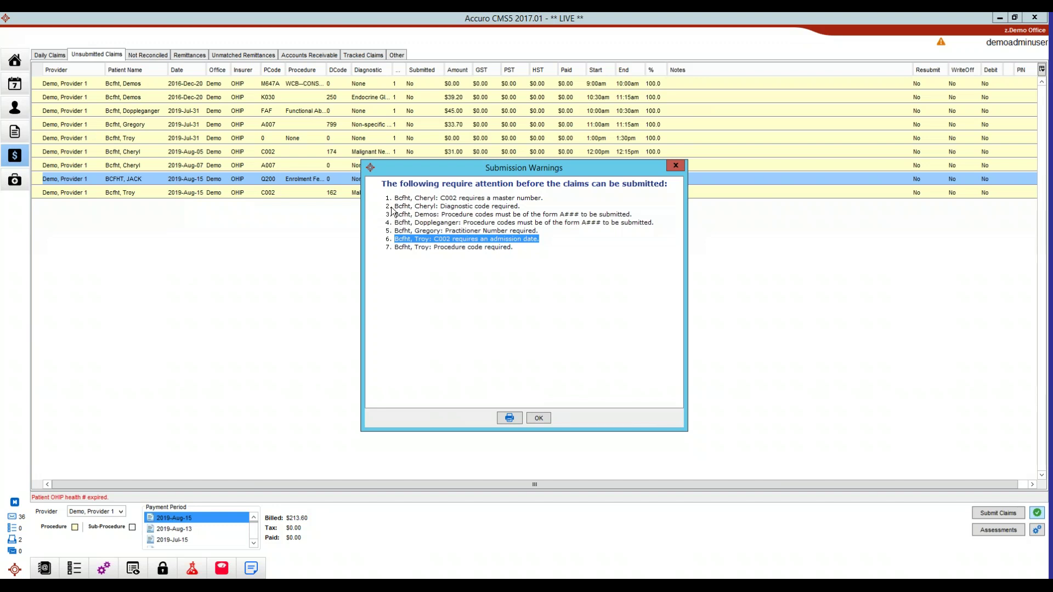
{"action": "left_click_drag", "start_coordinate": [394, 207], "coordinate": [525, 206]}
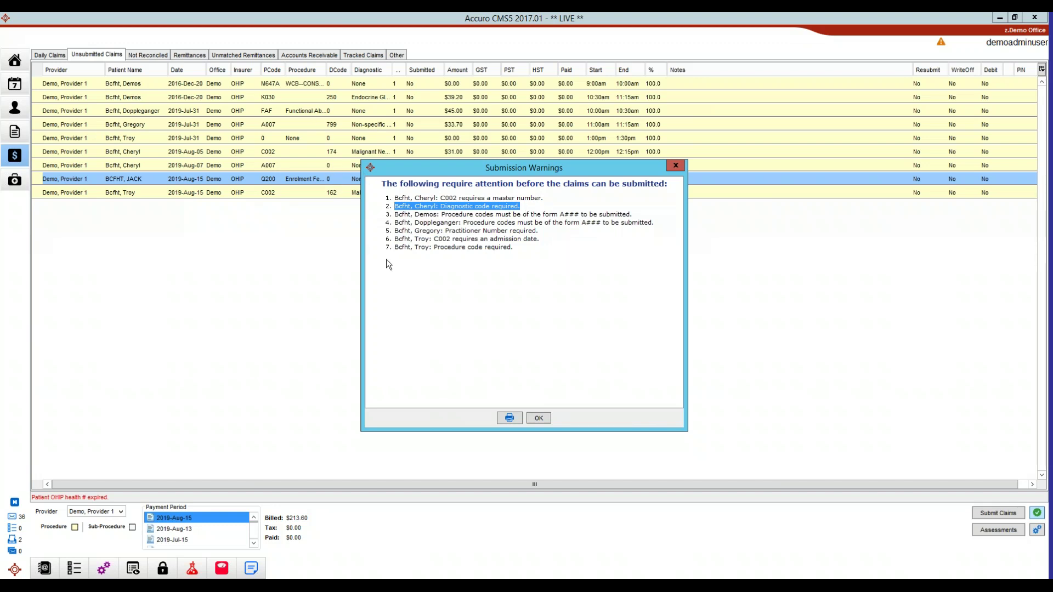
{"action": "left_click_drag", "start_coordinate": [387, 251], "coordinate": [475, 256]}
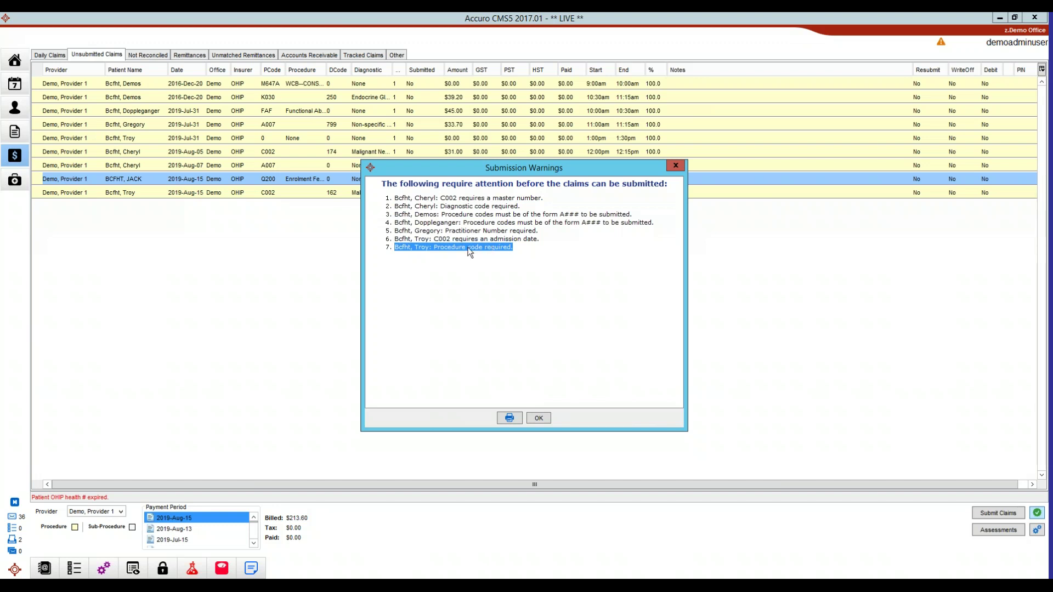
{"action": "left_click_drag", "start_coordinate": [394, 231], "coordinate": [548, 233]}
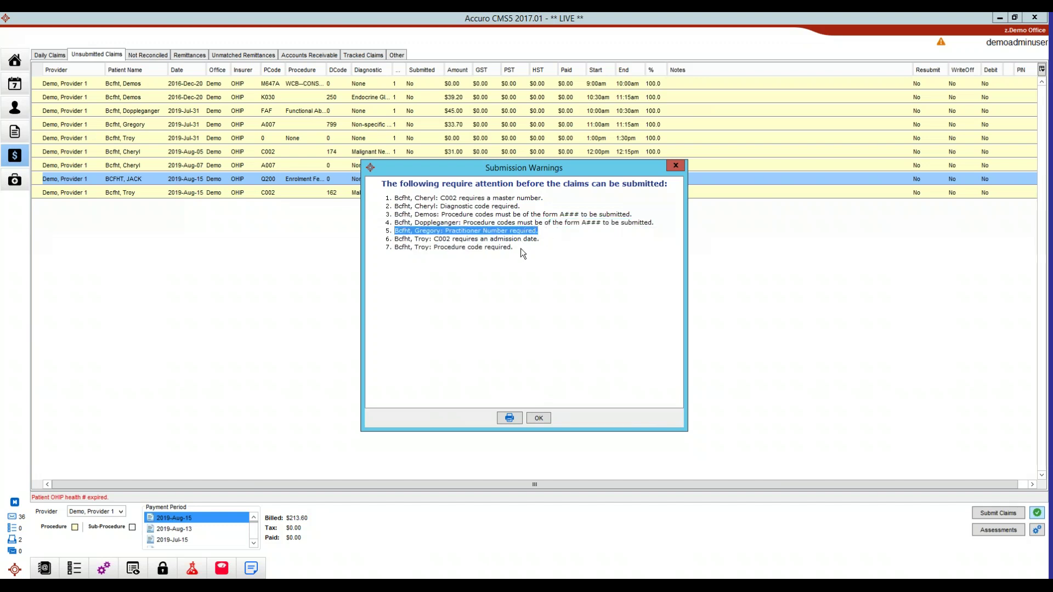
{"action": "left_click", "coordinate": [539, 419]}
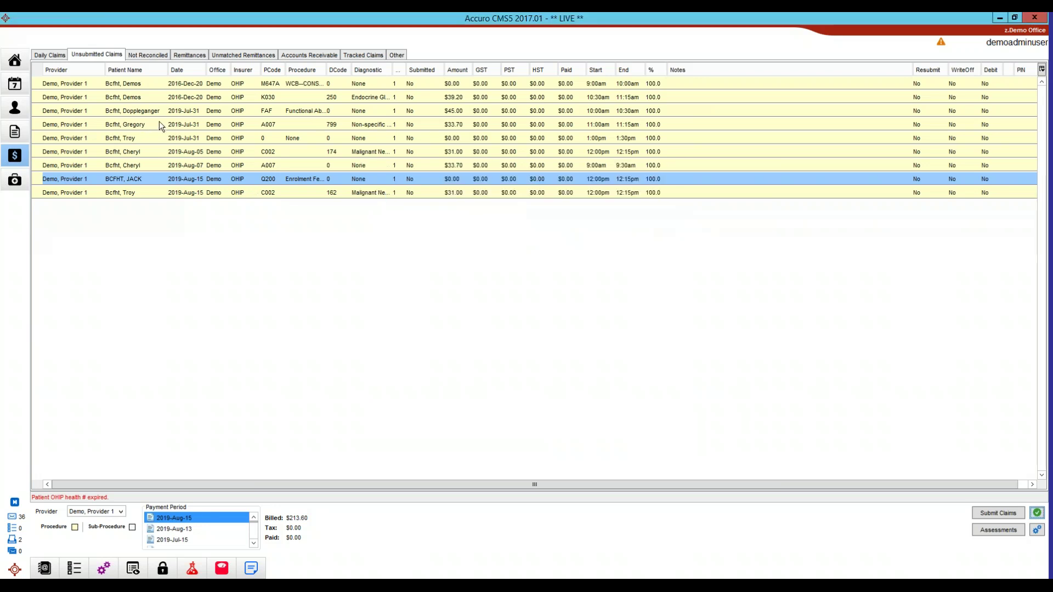
Fill in the missing practitioner number on the 2019-Jul-31 A007 claim, then save and close it.
{"action": "left_click", "coordinate": [159, 121]}
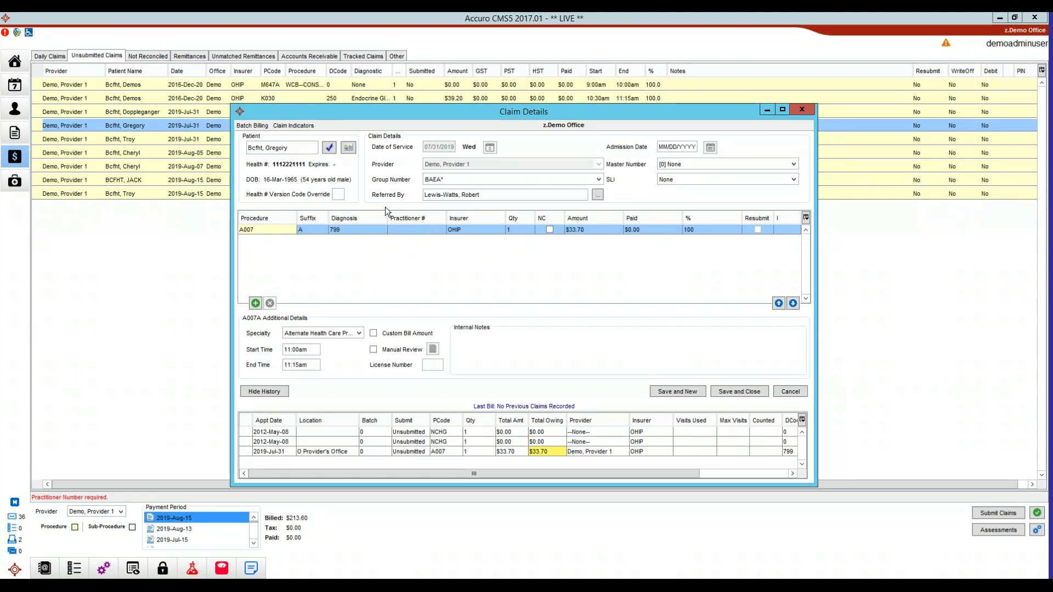
{"action": "left_click", "coordinate": [433, 230]}
{"action": "left_click", "coordinate": [403, 238]}
{"action": "left_click", "coordinate": [759, 394]}
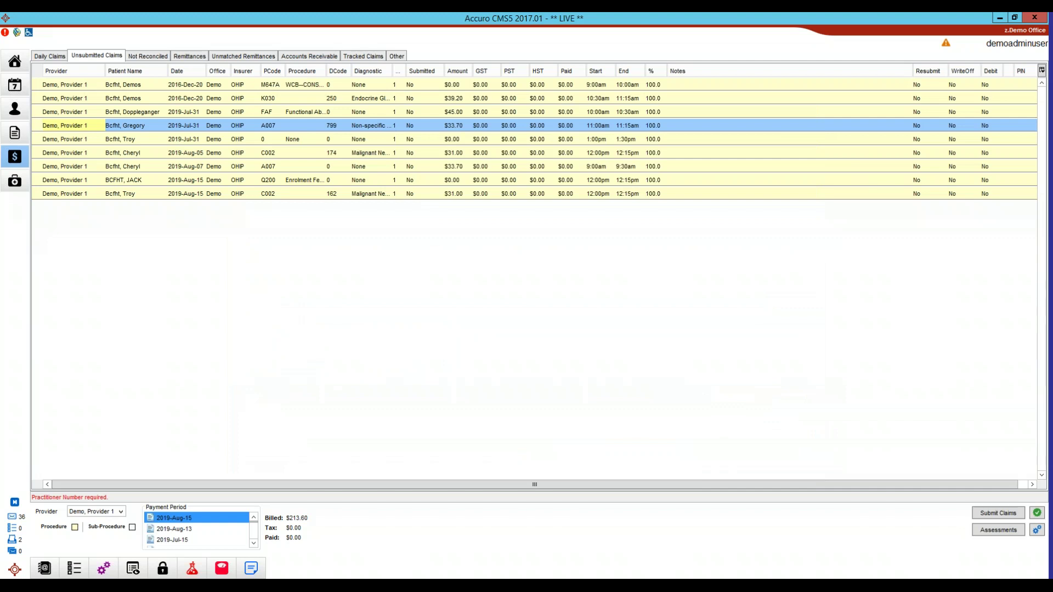
Recheck the unsubmitted claims and review the two warnings about the procedure code format.
{"action": "left_click", "coordinate": [999, 513]}
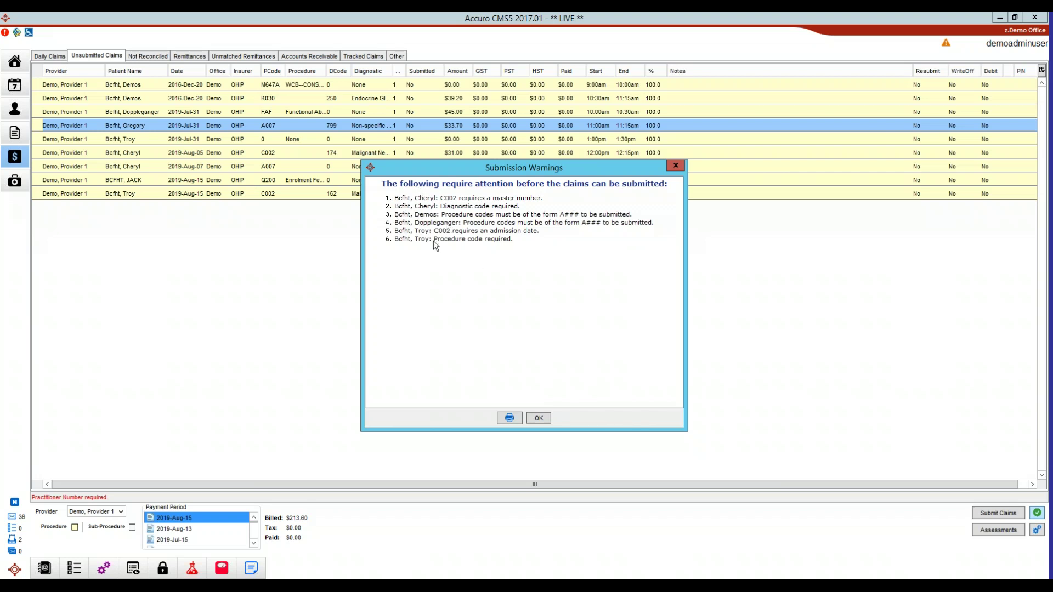
{"action": "left_click_drag", "start_coordinate": [396, 215], "coordinate": [656, 221]}
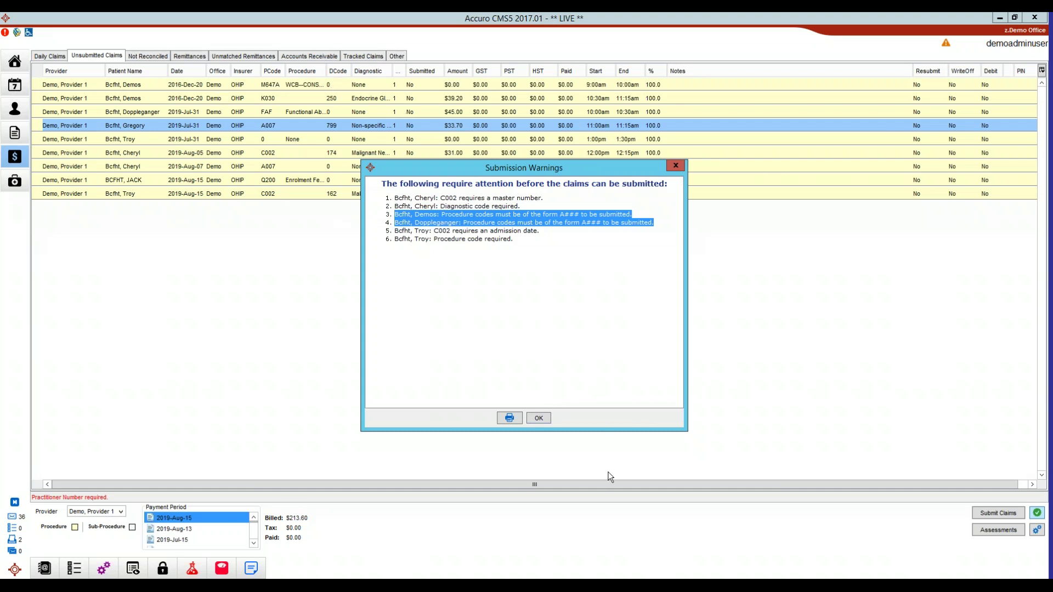
{"action": "left_click", "coordinate": [539, 418]}
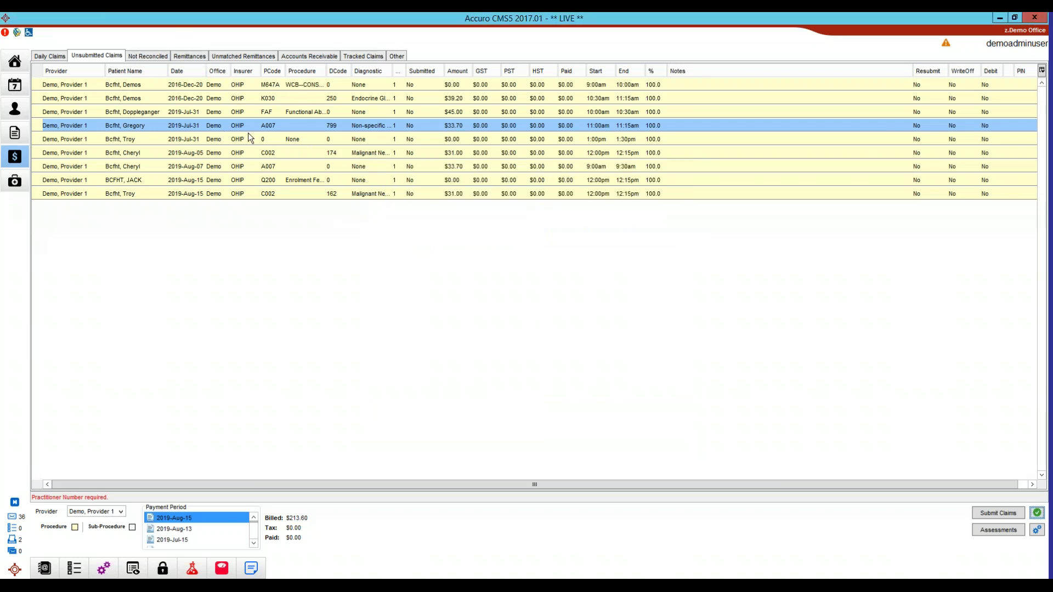
Replace procedure code M647A on the 2016-Dec-20 claim with M647 Consultation Report and recheck the claims for warnings.
{"action": "left_click", "coordinate": [257, 111]}
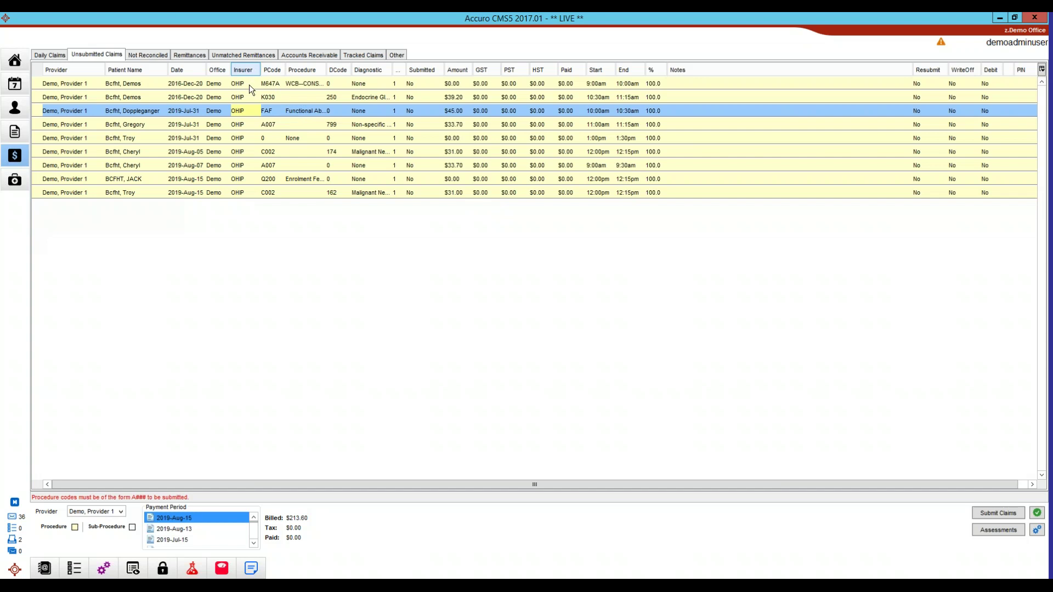
{"action": "left_click", "coordinate": [278, 85]}
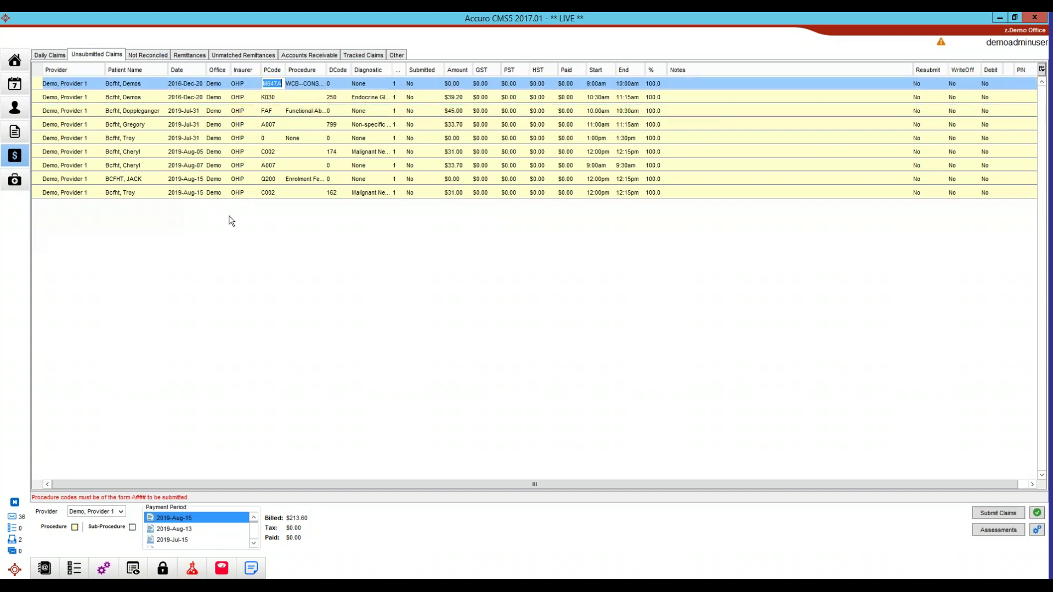
{"action": "type", "text": "m647"}
{"action": "key", "text": "Down"}
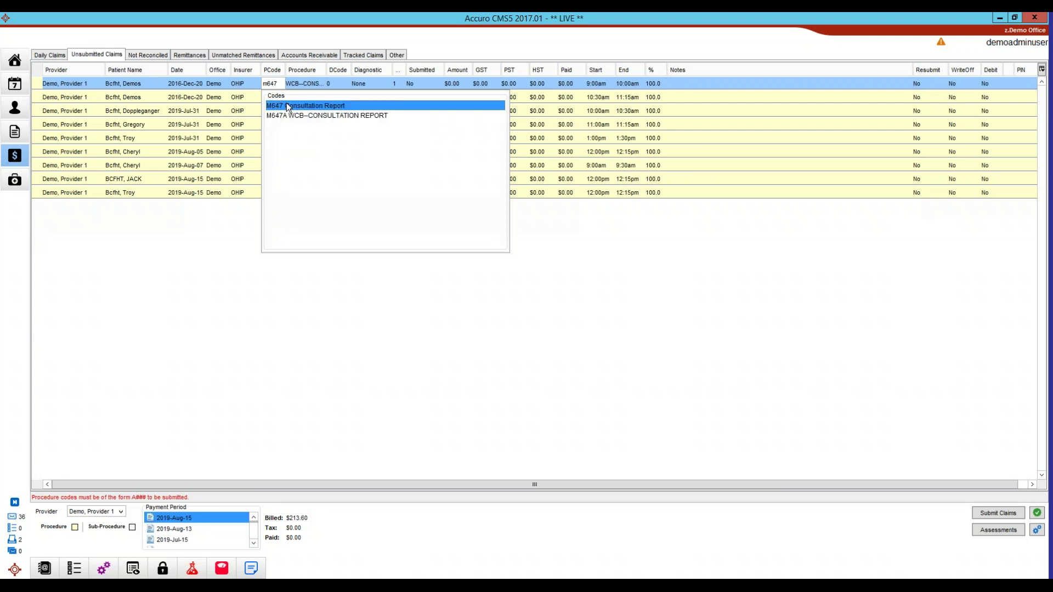
{"action": "left_click", "coordinate": [286, 104]}
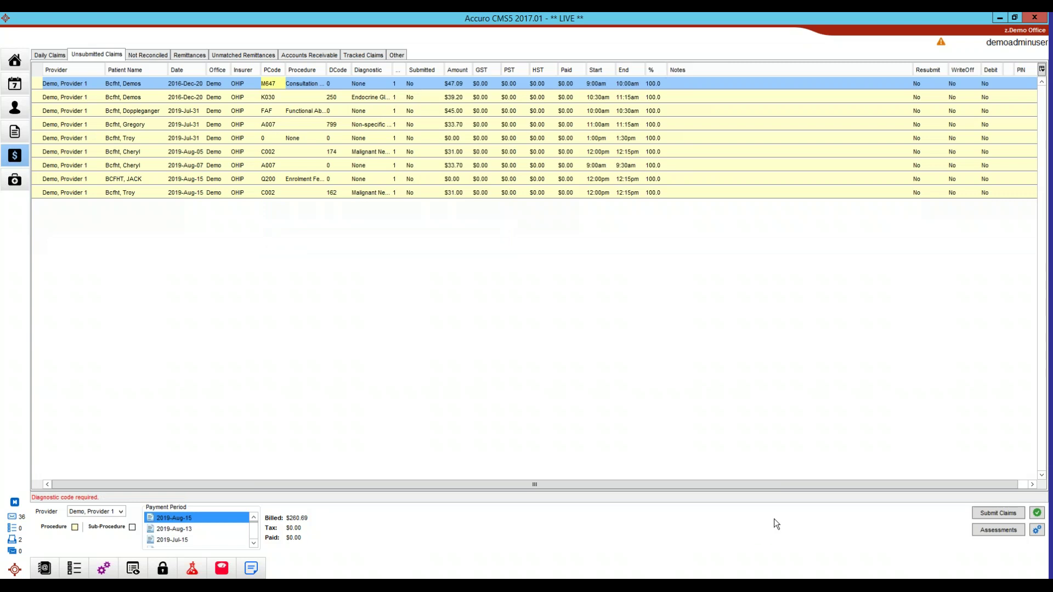
{"action": "left_click", "coordinate": [1038, 515]}
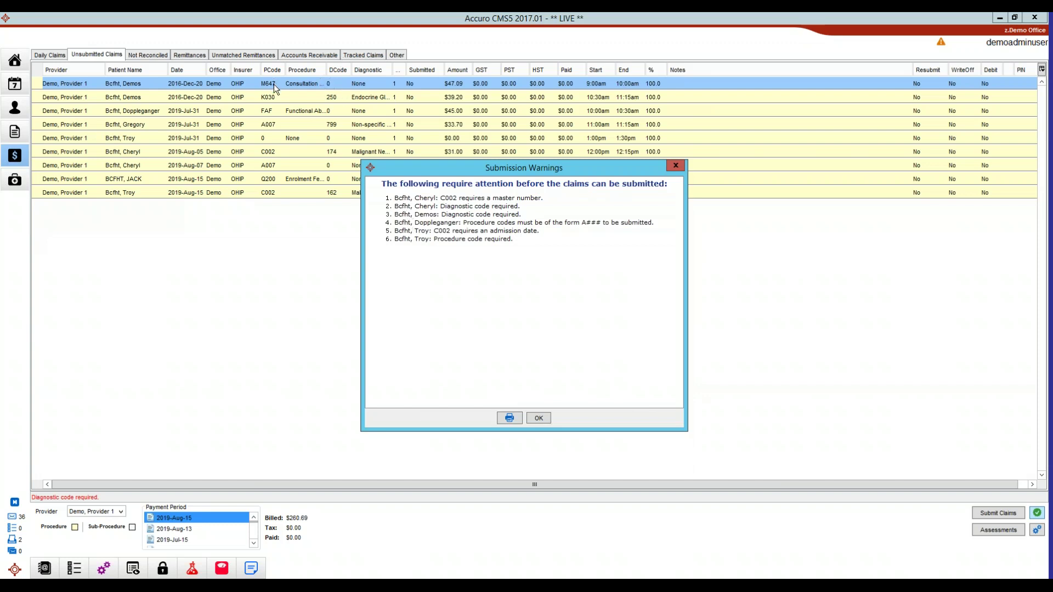
{"action": "left_click", "coordinate": [539, 418]}
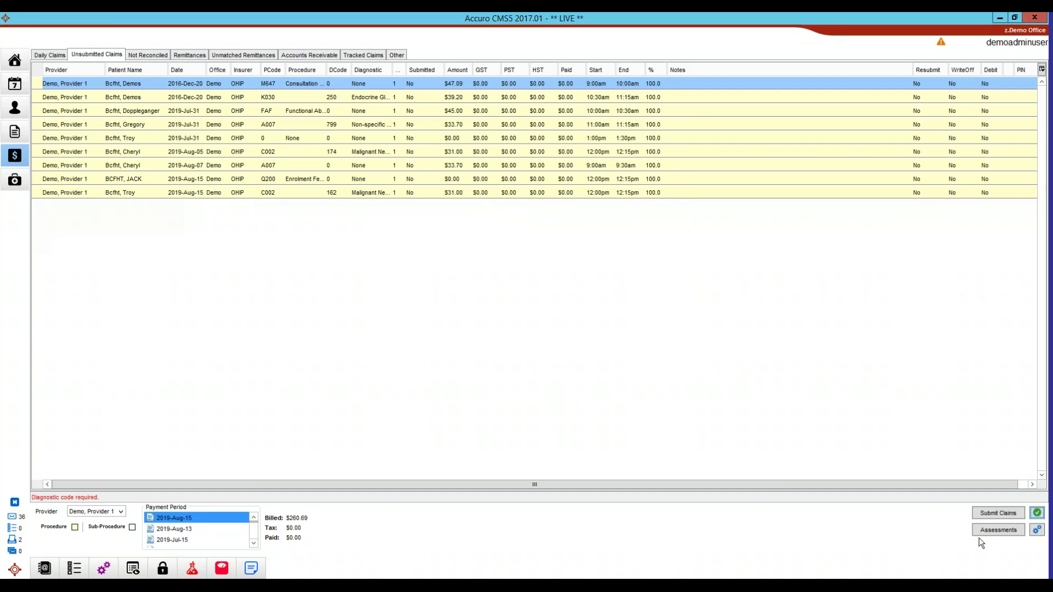
Try to submit the provider's unsubmitted claims.
{"action": "left_click", "coordinate": [1005, 513]}
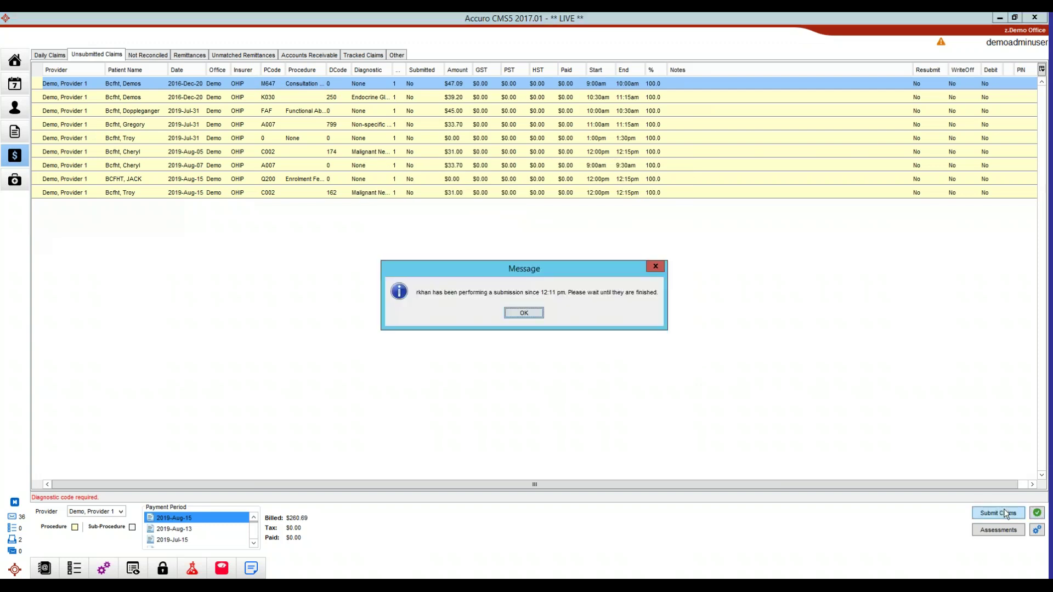
{"action": "left_click", "coordinate": [531, 316]}
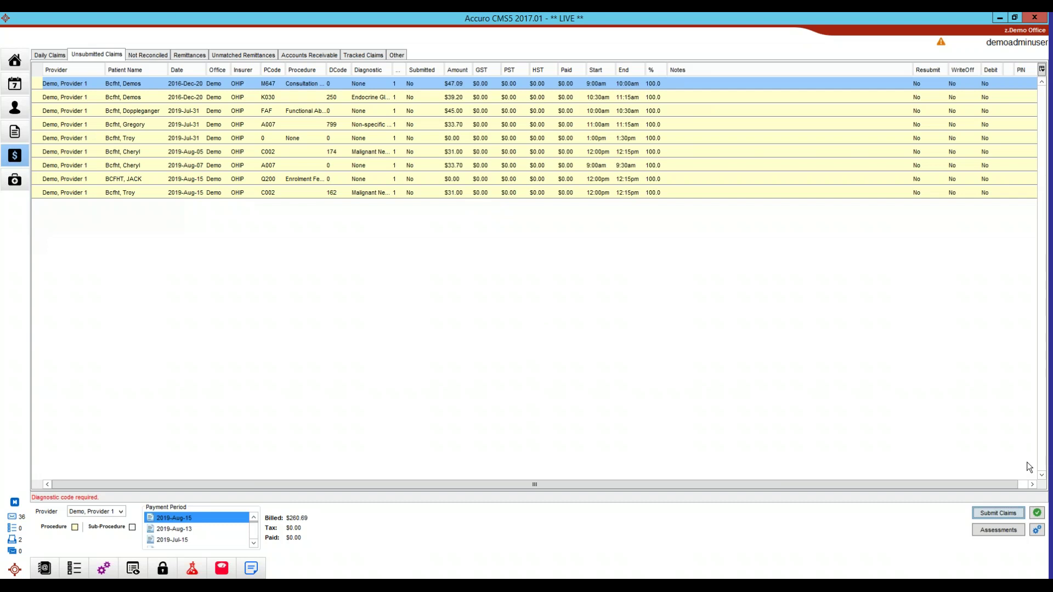
{"action": "left_click", "coordinate": [999, 514]}
{"action": "key", "text": "Return"}
{"action": "left_click", "coordinate": [998, 514]}
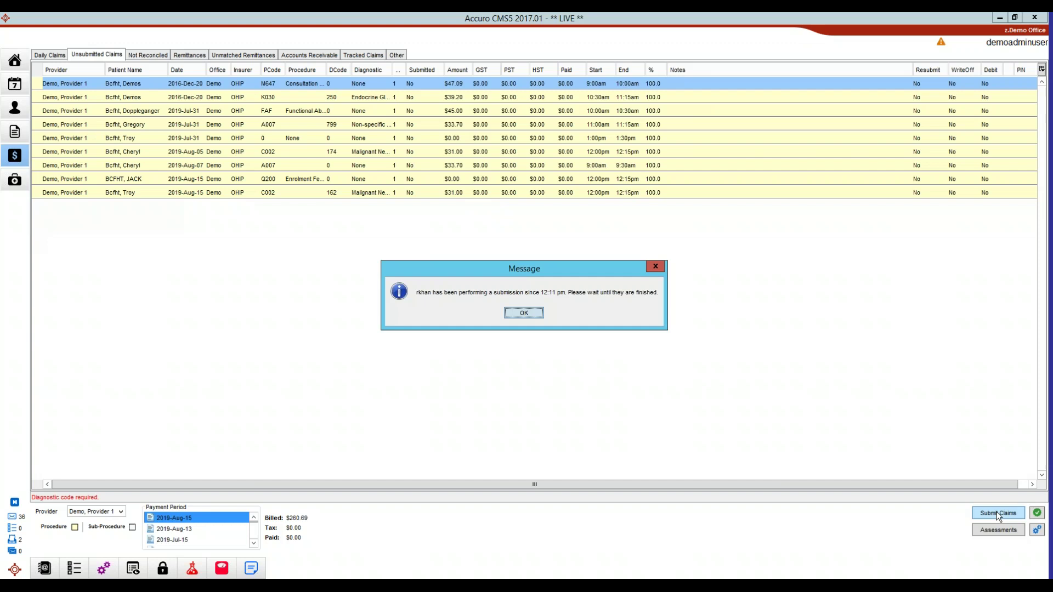
{"action": "key", "text": "Return"}
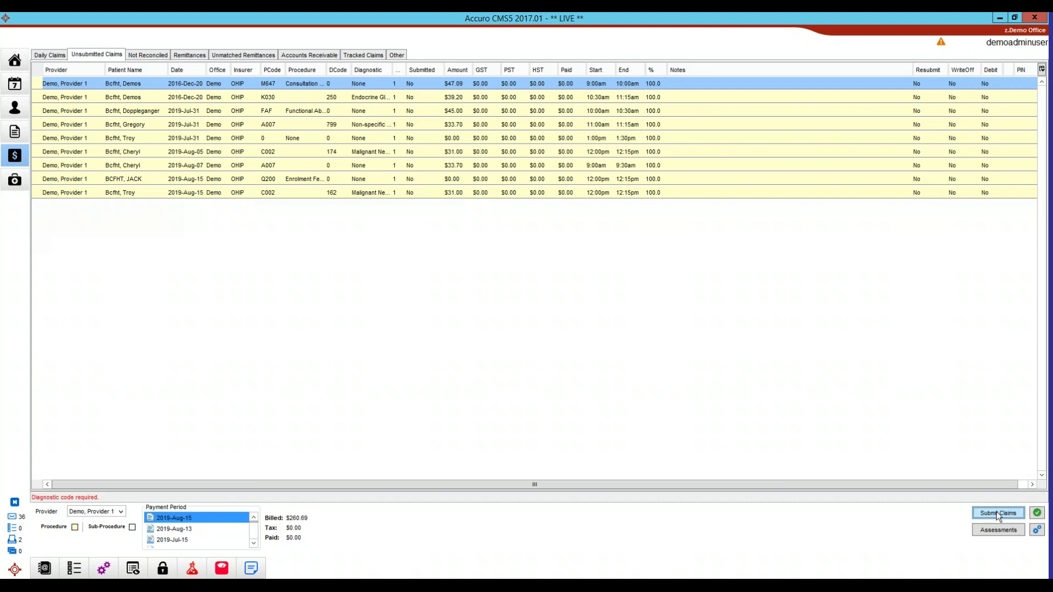
Submit the claims, permit all access to the computer's files, and mark the claim files as successfully uploaded.
{"action": "left_click", "coordinate": [997, 514]}
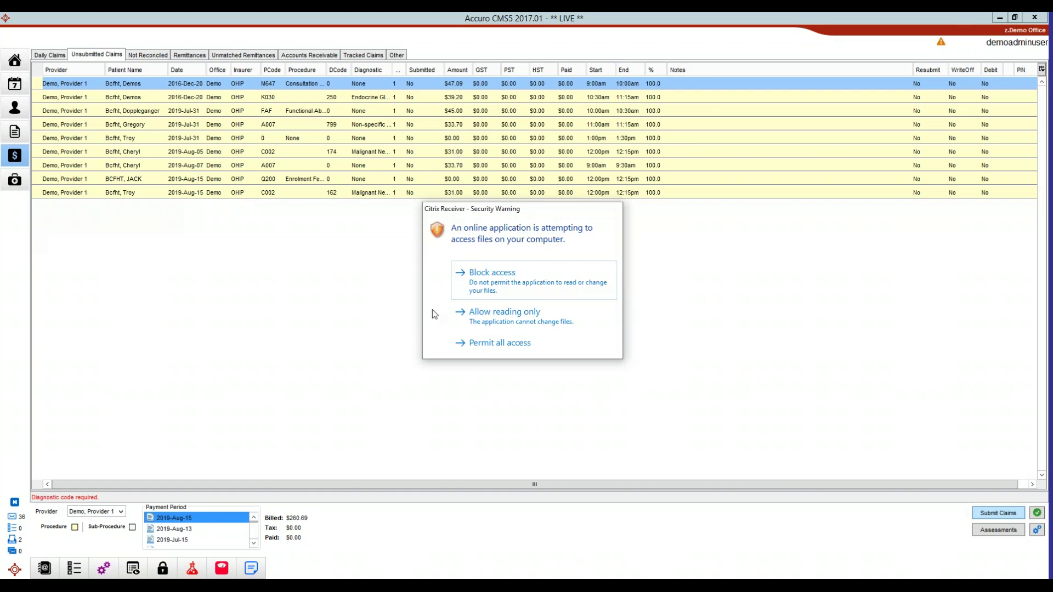
{"action": "left_click", "coordinate": [515, 345]}
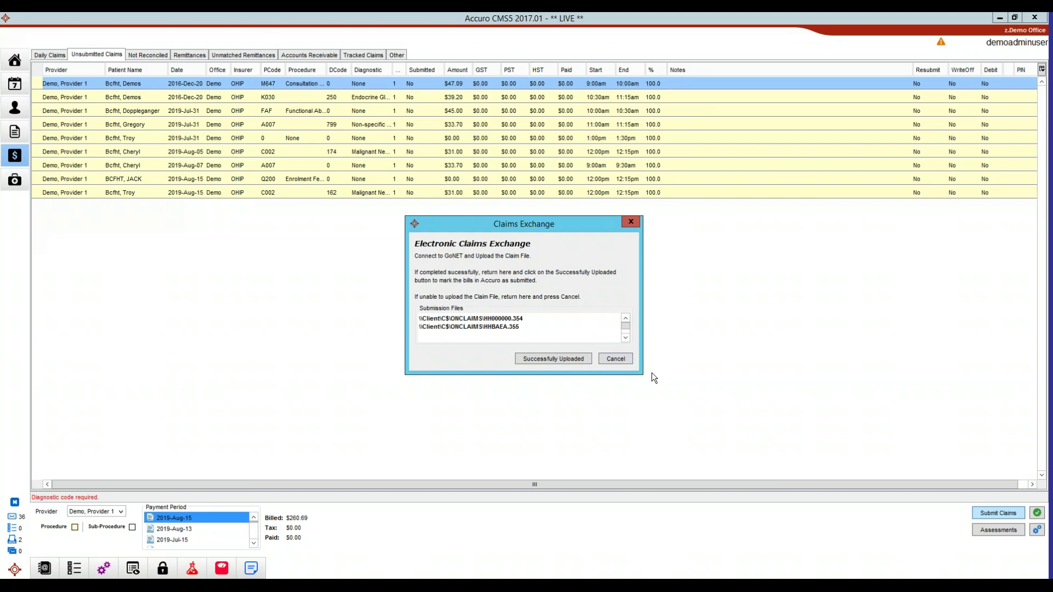
{"action": "left_click", "coordinate": [570, 357]}
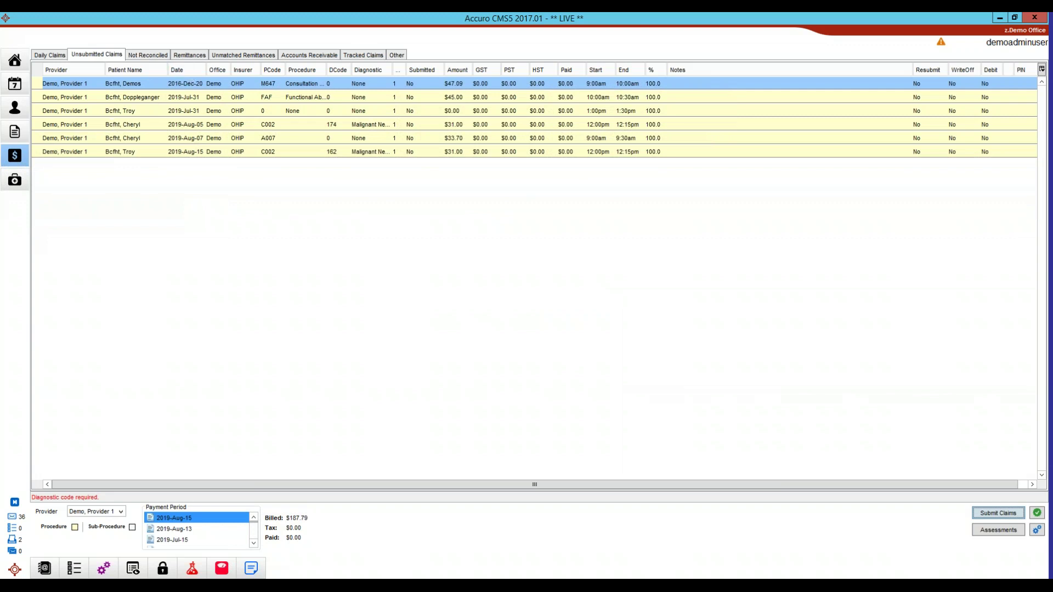
Review the recent claim submissions and undo the 2019-Aug-16 submission of file HHBAEA.355, returning its bills to unsubmitted.
{"action": "left_click", "coordinate": [1036, 530]}
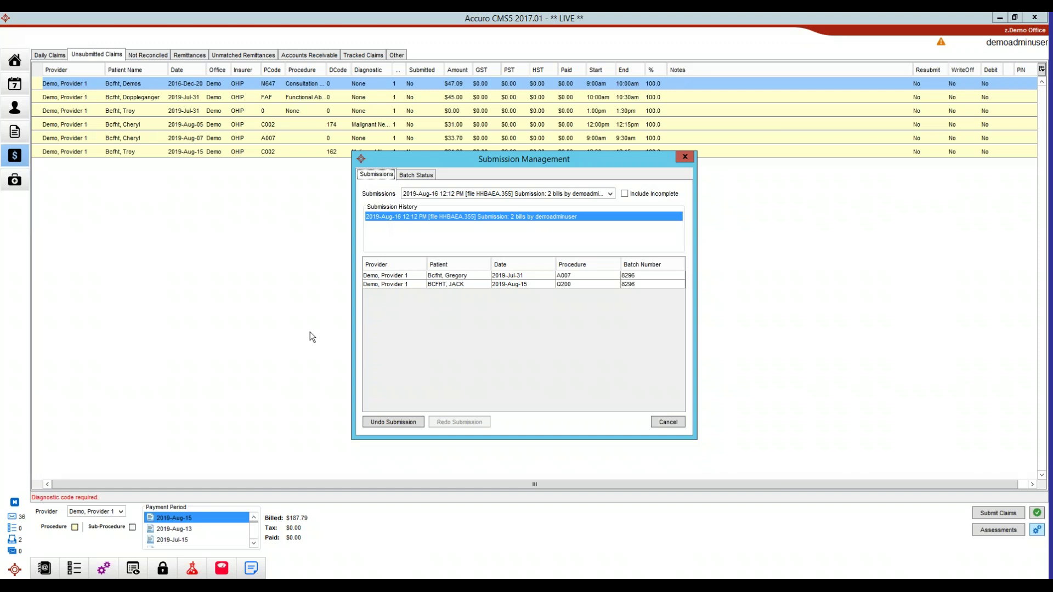
{"action": "left_click", "coordinate": [497, 195]}
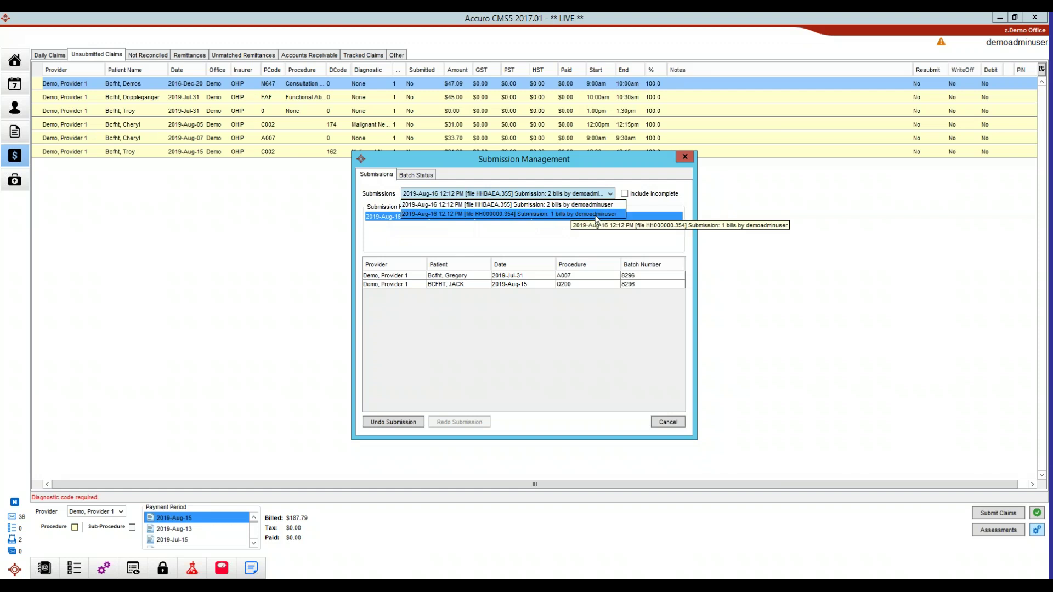
{"action": "left_click", "coordinate": [543, 377]}
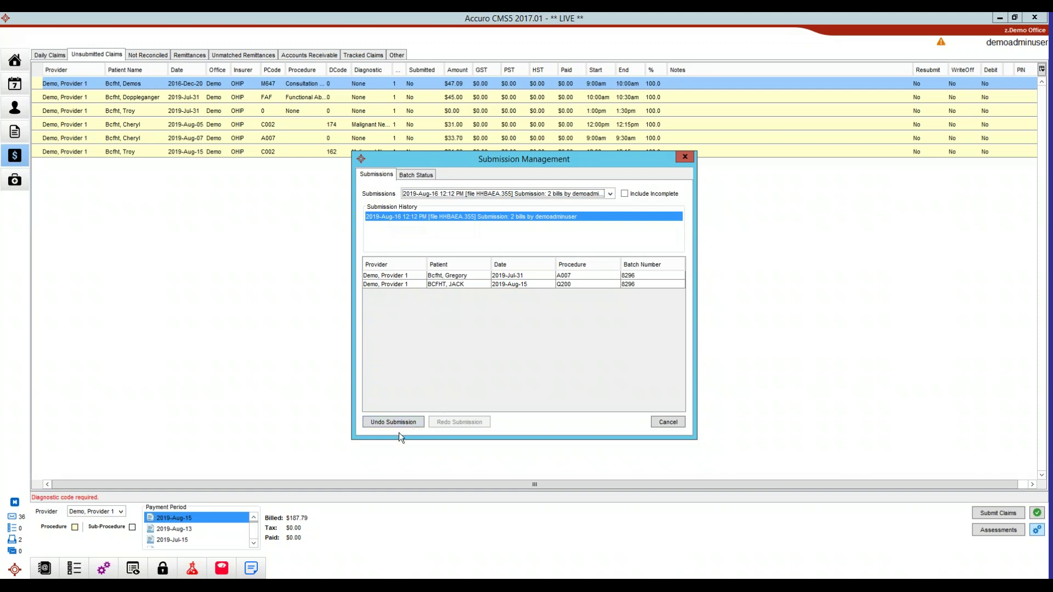
{"action": "left_click", "coordinate": [383, 421]}
{"action": "left_click", "coordinate": [388, 422]}
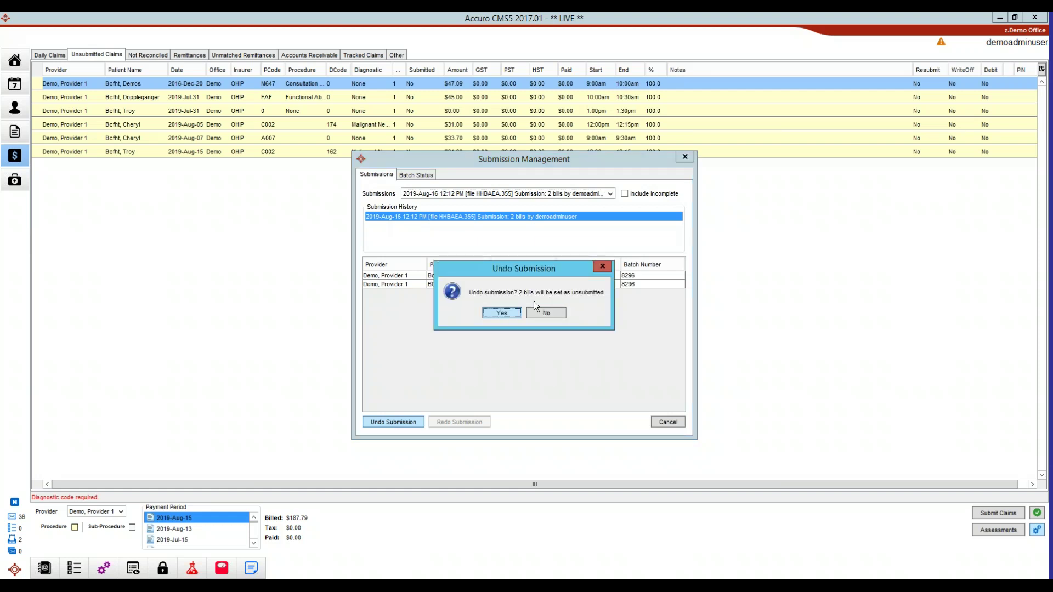
{"action": "left_click", "coordinate": [508, 313]}
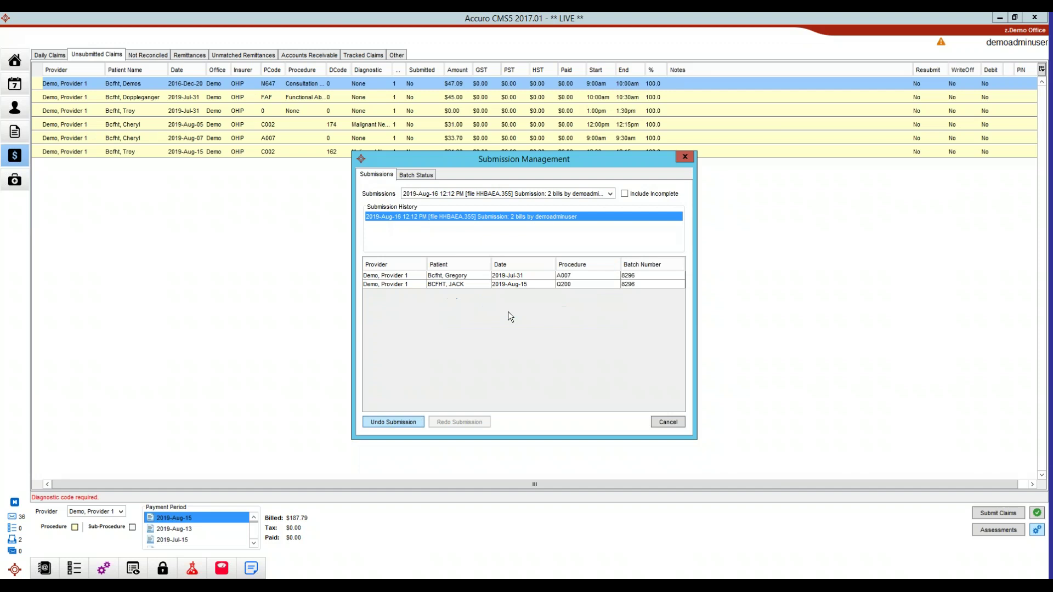
{"action": "left_click", "coordinate": [685, 157]}
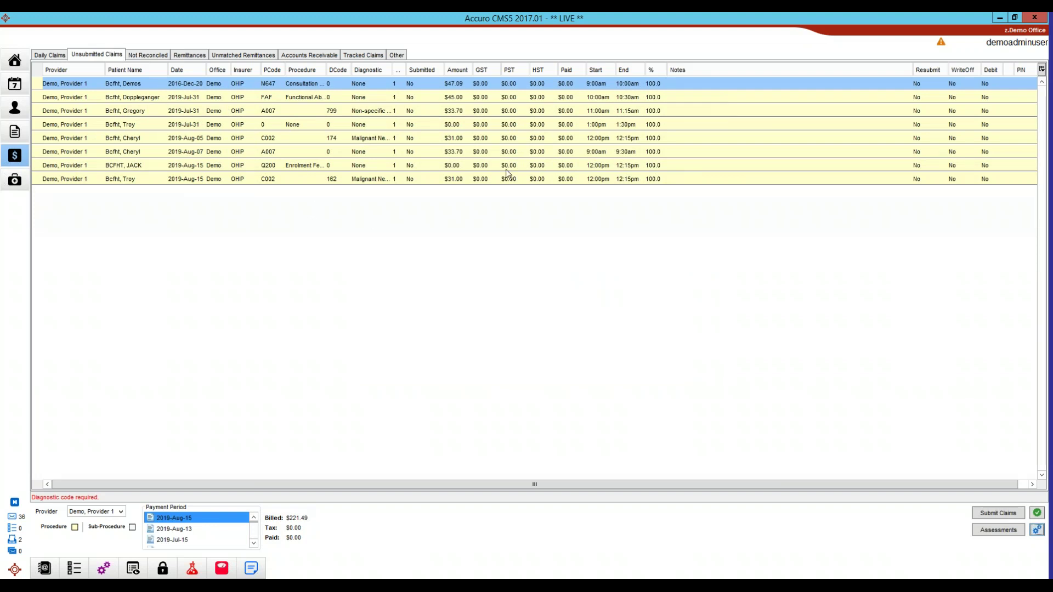
Hide the Patient Name column in the unsubmitted claims list and check the remaining column and filter options.
{"action": "left_click", "coordinate": [1041, 69]}
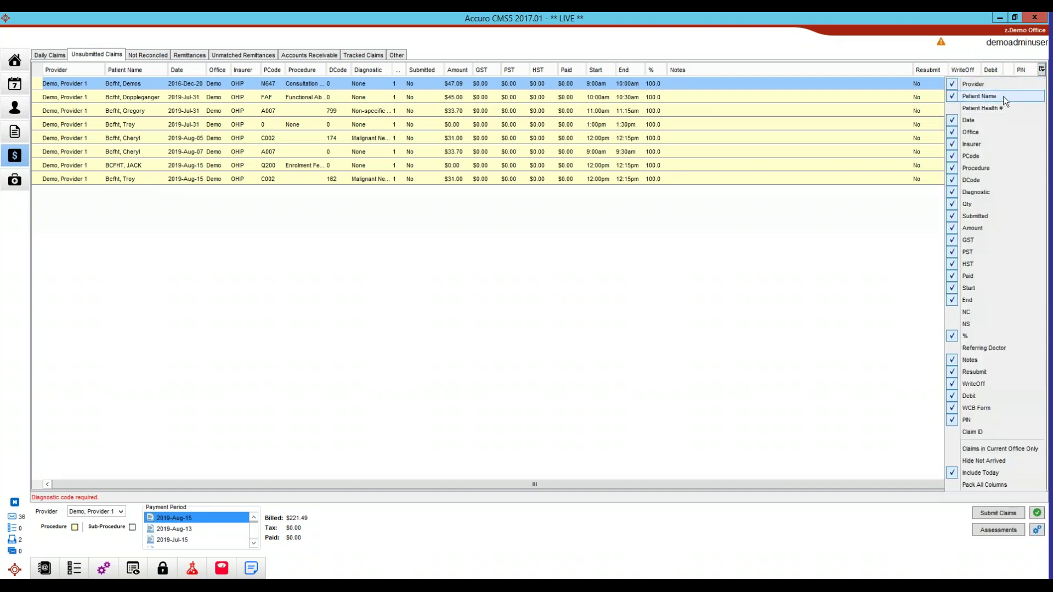
{"action": "left_click", "coordinate": [1002, 96]}
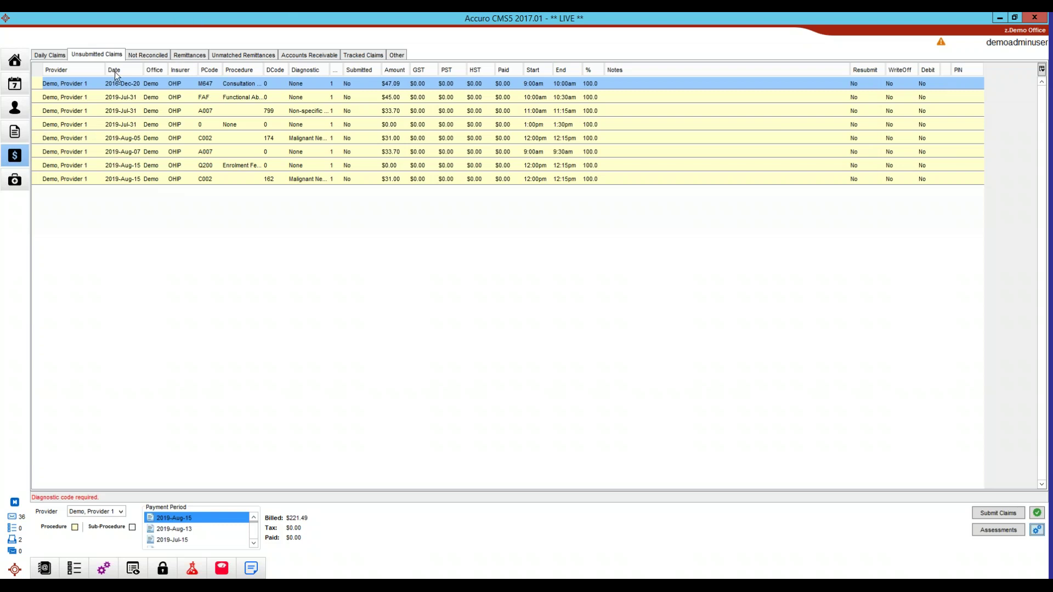
{"action": "left_click", "coordinate": [1042, 69]}
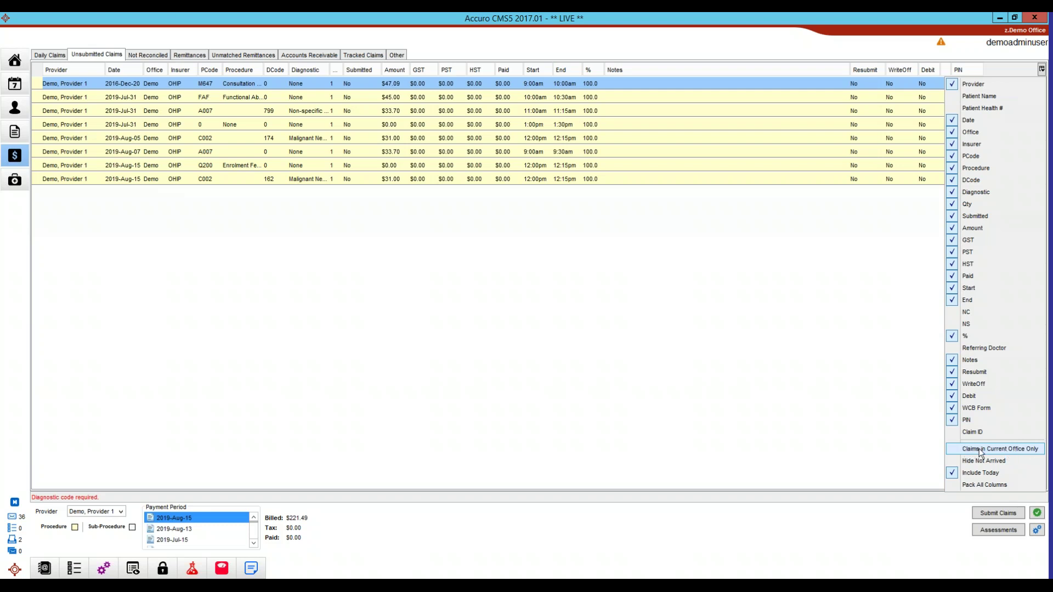
{"action": "left_click", "coordinate": [882, 502]}
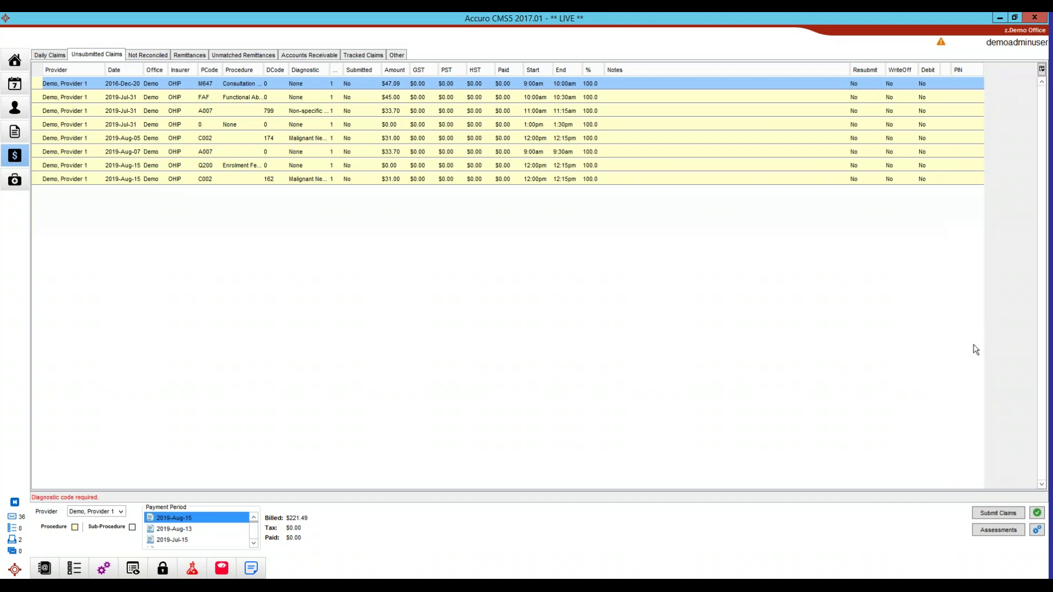
Switch to the FHO Providers office and view its claims that are not reconciled.
{"action": "left_click", "coordinate": [1018, 31]}
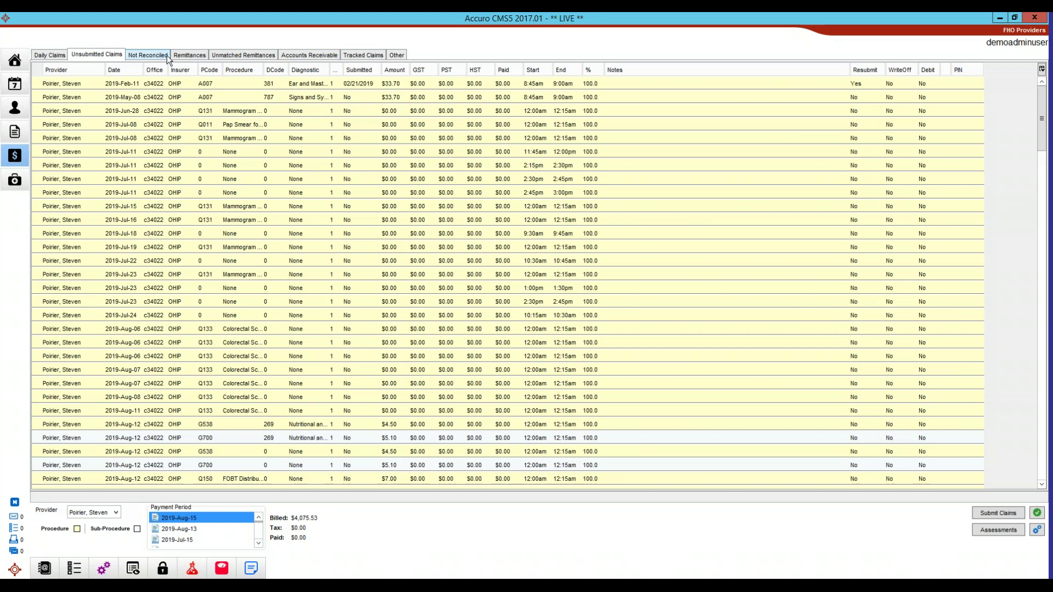
{"action": "left_click", "coordinate": [167, 55]}
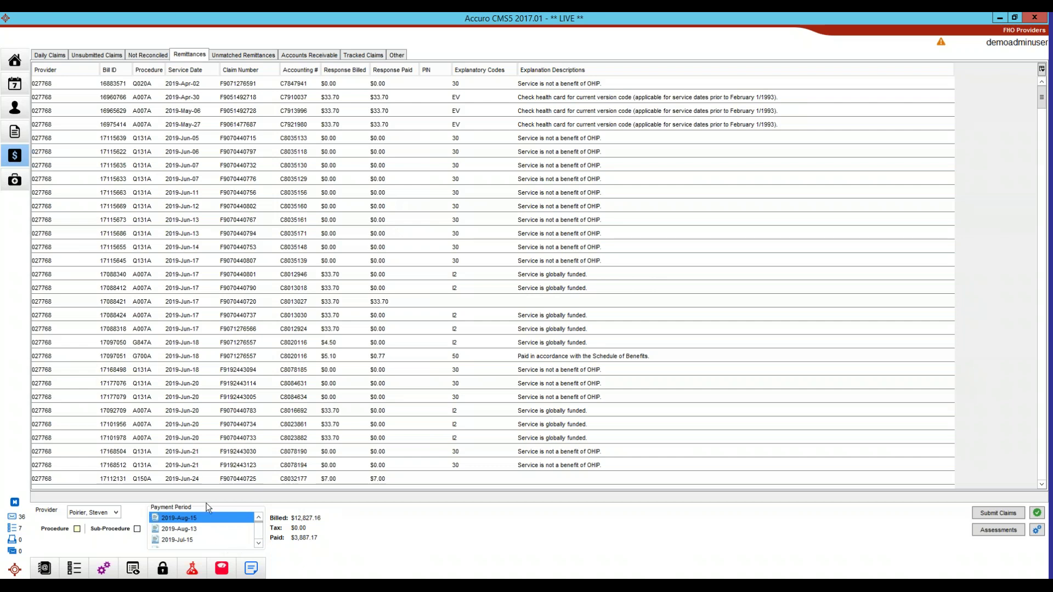
Show the remittances for the 2019-Jul-15 payment period and sort them by explanatory code.
{"action": "left_click", "coordinate": [177, 539]}
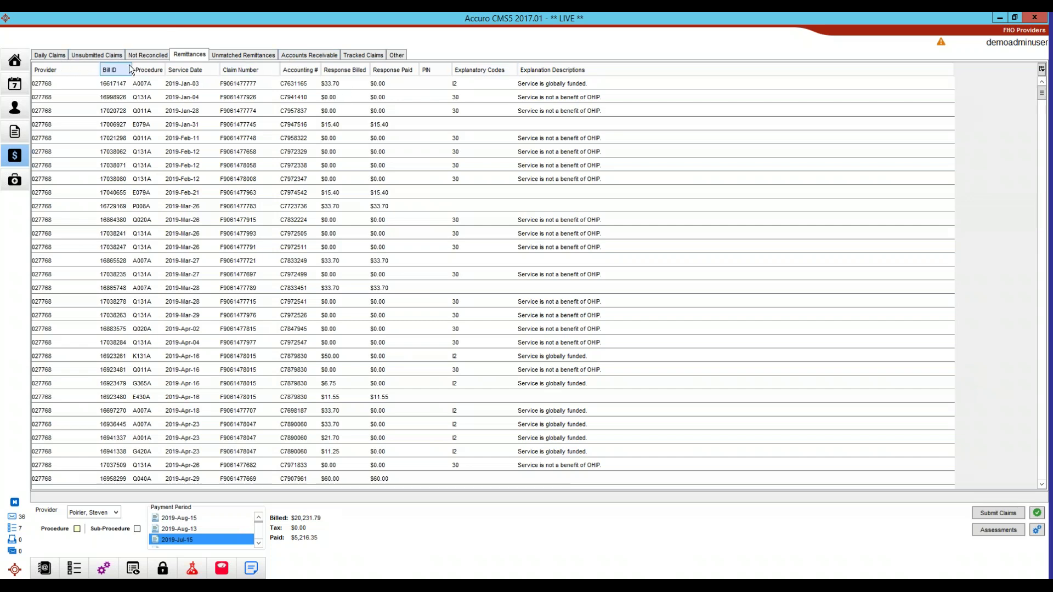
{"action": "left_click", "coordinate": [182, 65]}
{"action": "left_click", "coordinate": [497, 66]}
Examine the remittances' explanatory codes and descriptions, and the actions available for a globally funded G538A claim.
{"action": "scroll", "coordinate": [489, 81], "scroll_direction": "down", "scroll_amount": 12}
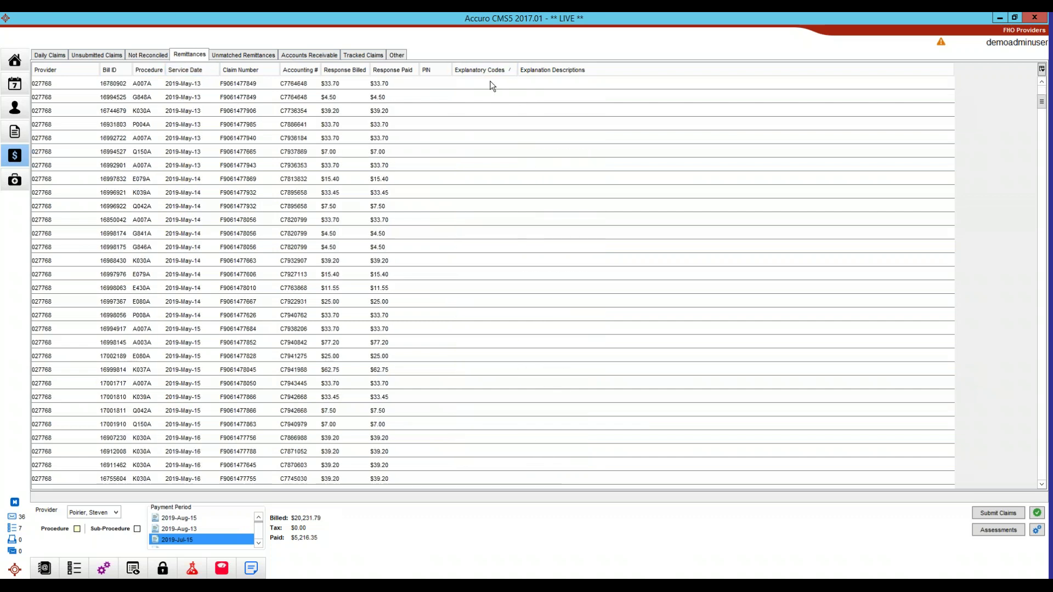
{"action": "scroll", "coordinate": [562, 146], "scroll_direction": "down", "scroll_amount": 10}
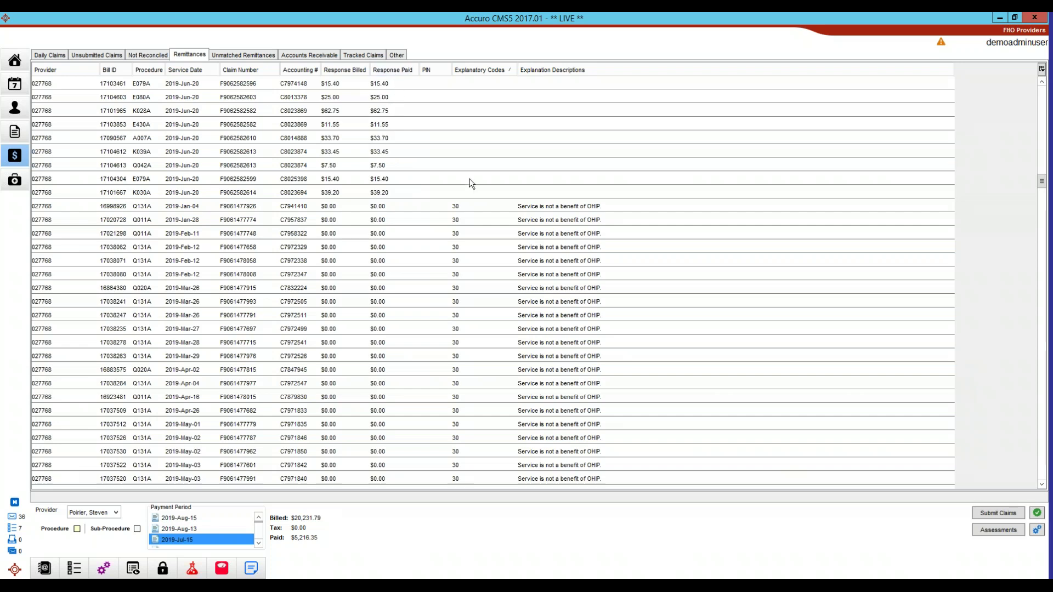
{"action": "scroll", "coordinate": [472, 184], "scroll_direction": "down", "scroll_amount": 10}
{"action": "scroll", "coordinate": [472, 178], "scroll_direction": "down", "scroll_amount": 10}
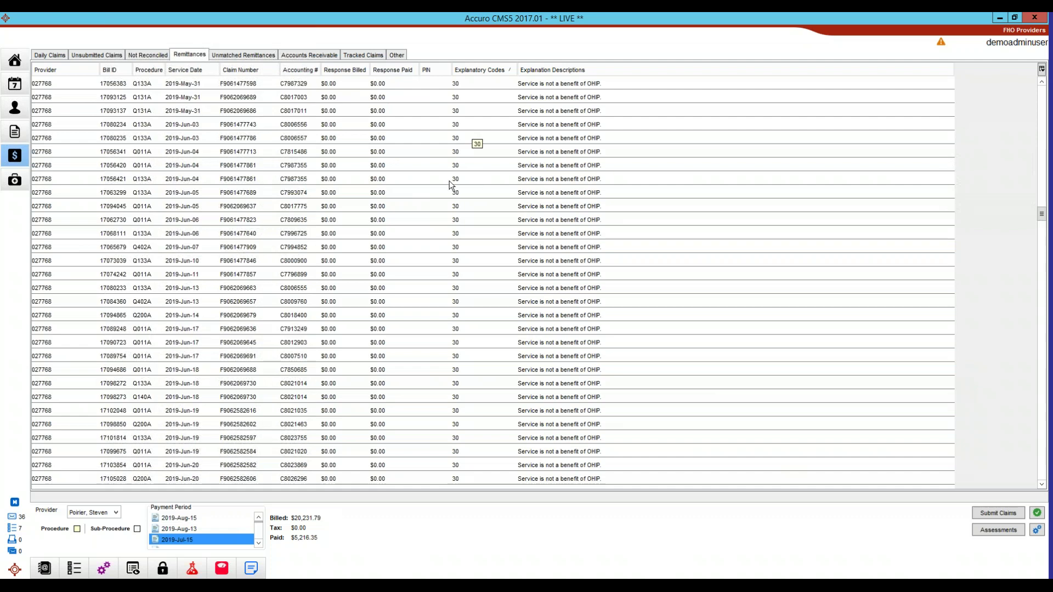
{"action": "scroll", "coordinate": [450, 184], "scroll_direction": "down", "scroll_amount": 7}
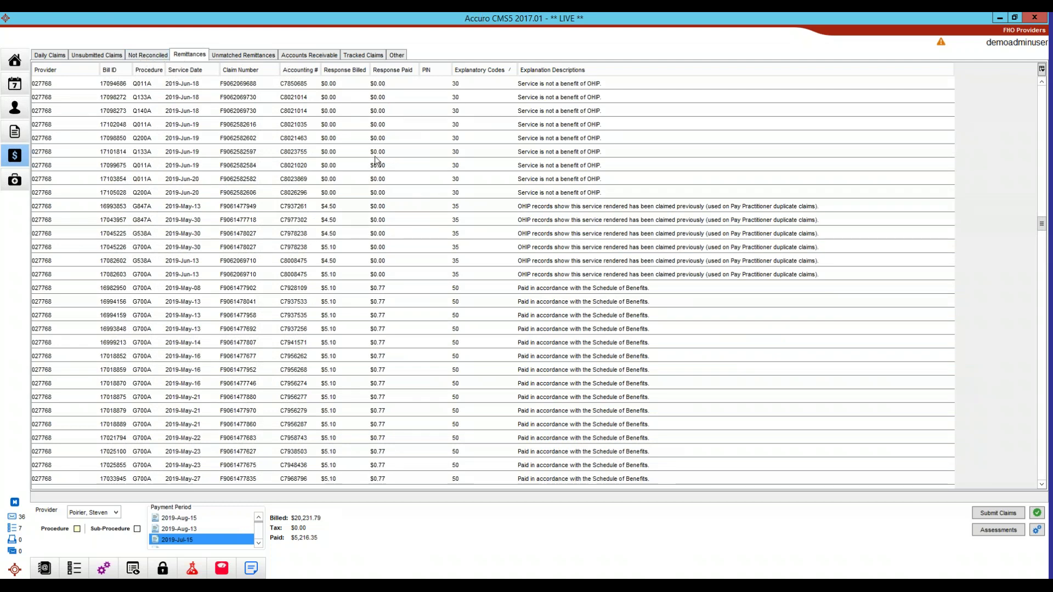
{"action": "scroll", "coordinate": [499, 236], "scroll_direction": "down", "scroll_amount": 9}
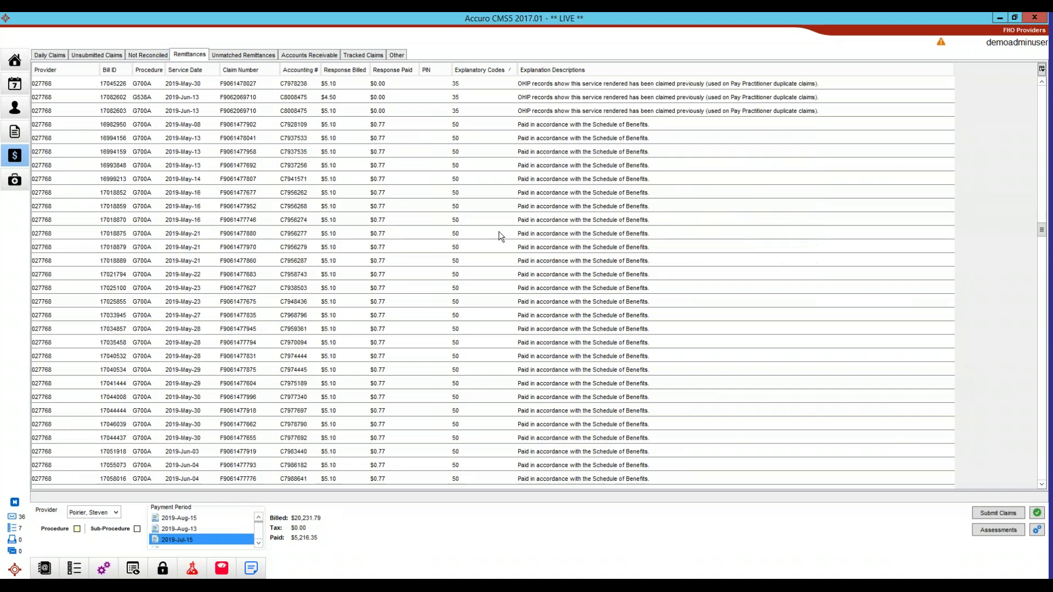
{"action": "scroll", "coordinate": [499, 236], "scroll_direction": "down", "scroll_amount": 5}
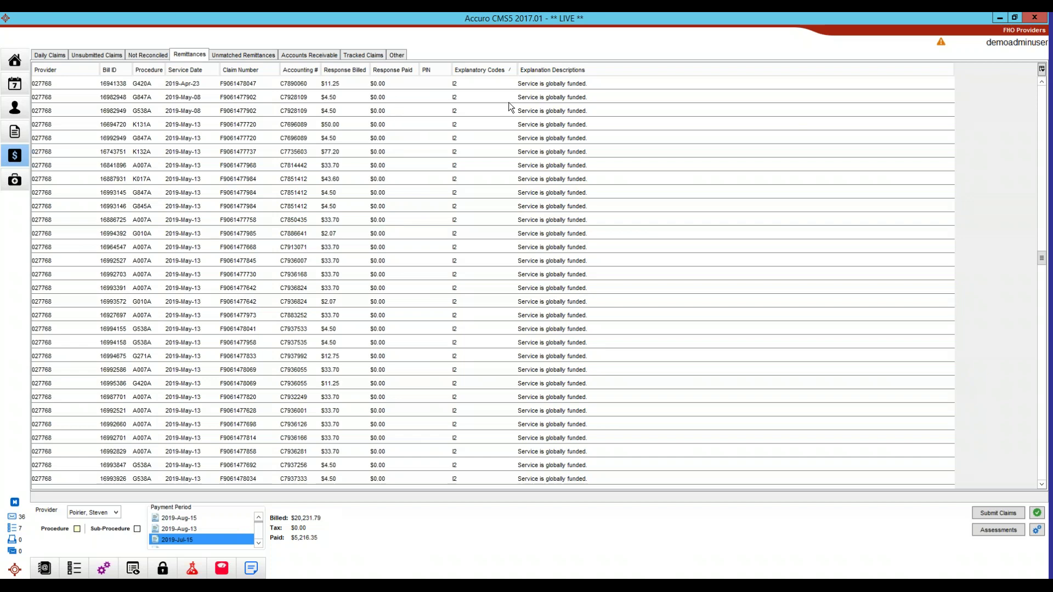
{"action": "right_click", "coordinate": [470, 111]}
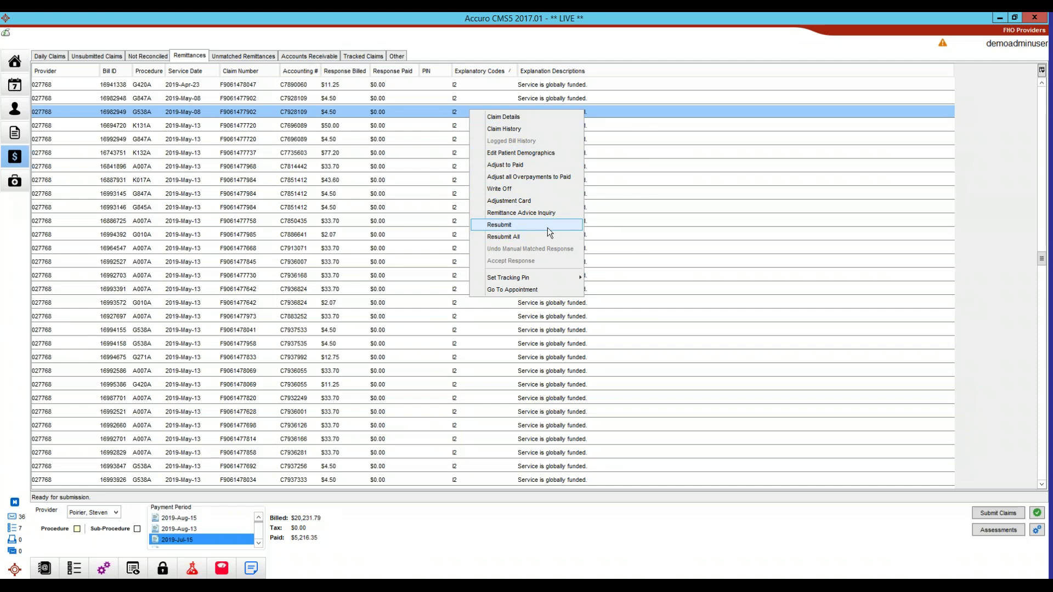
{"action": "left_click", "coordinate": [538, 541]}
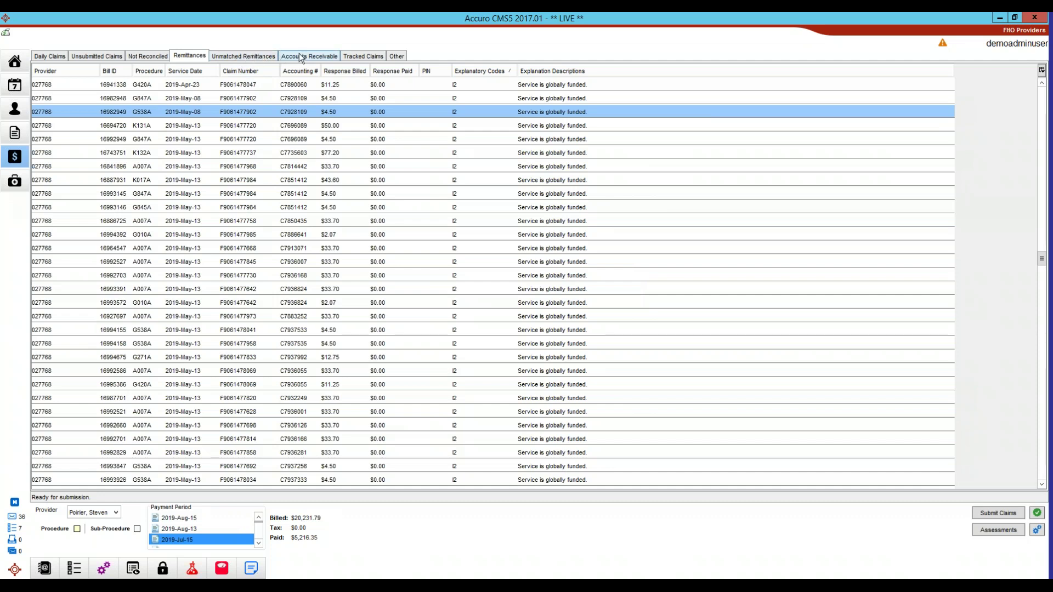
View the unmatched remittances, enlarge their list and look through the entries.
{"action": "left_click", "coordinate": [259, 54]}
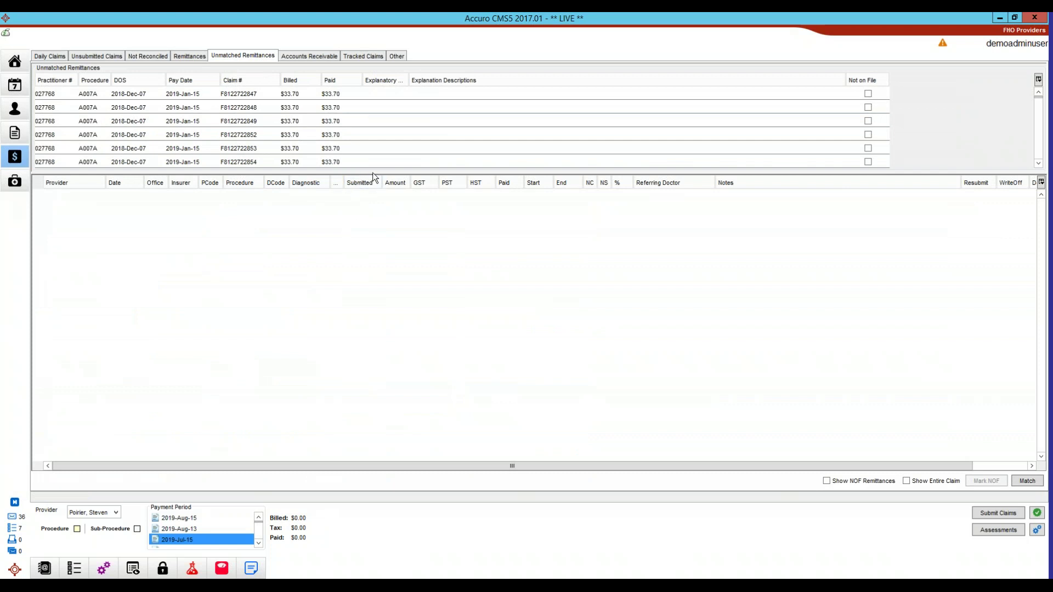
{"action": "left_click_drag", "start_coordinate": [375, 176], "coordinate": [372, 245]}
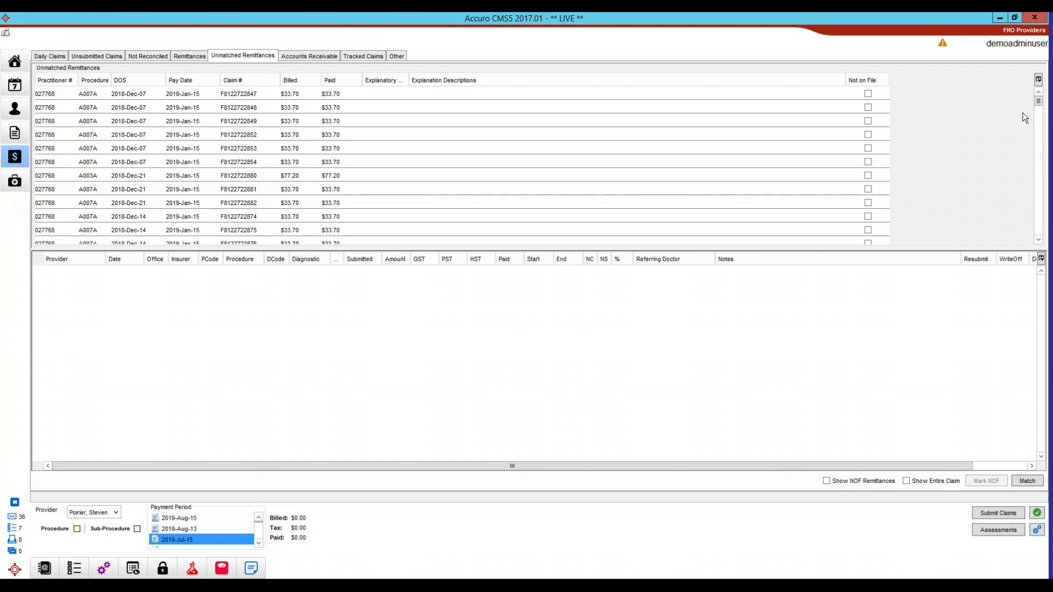
{"action": "left_click", "coordinate": [1042, 140]}
{"action": "left_click_drag", "start_coordinate": [1043, 142], "coordinate": [1044, 140]}
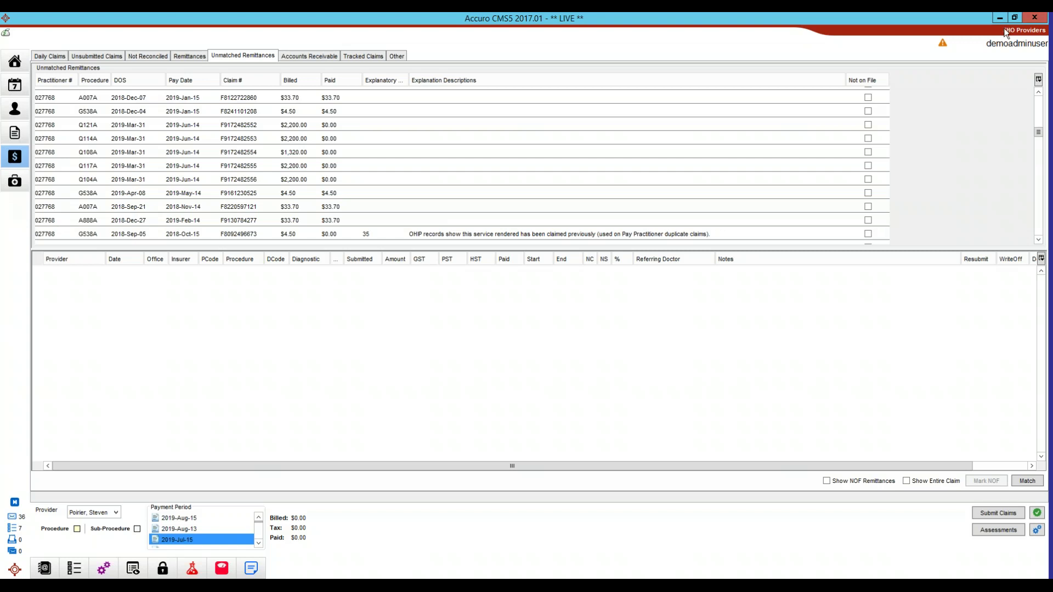
Switch to the z.Demo Office and find its OHIP claims under accounts receivable.
{"action": "left_click", "coordinate": [319, 57]}
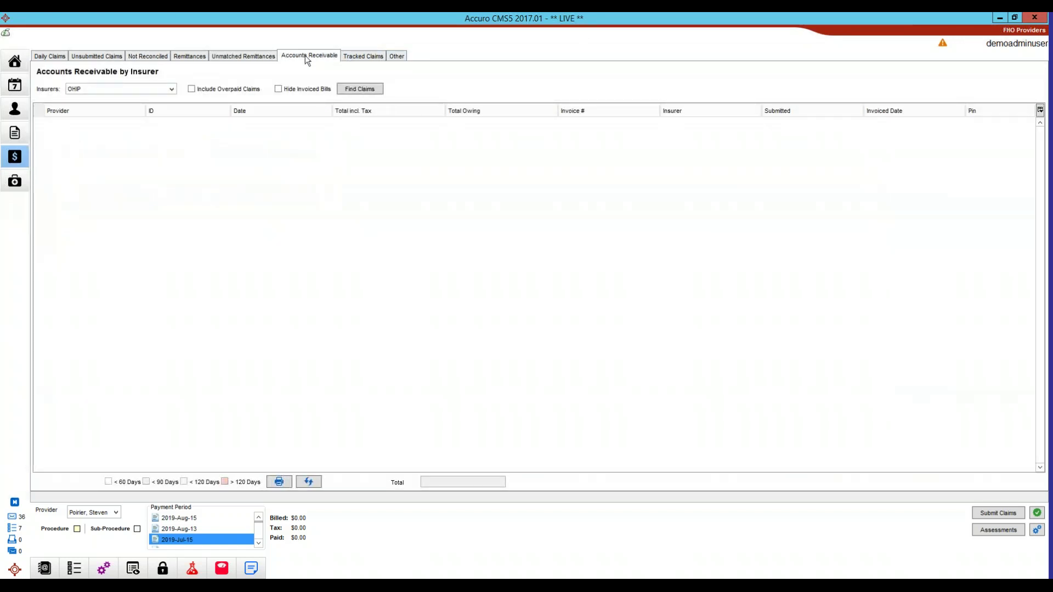
{"action": "left_click", "coordinate": [1020, 30]}
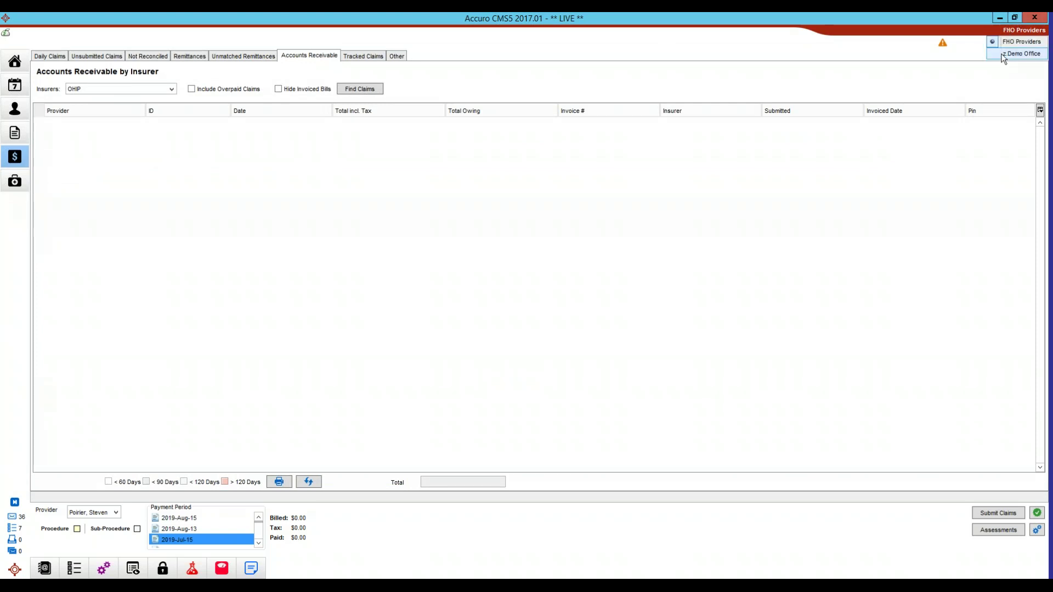
{"action": "left_click", "coordinate": [1022, 53]}
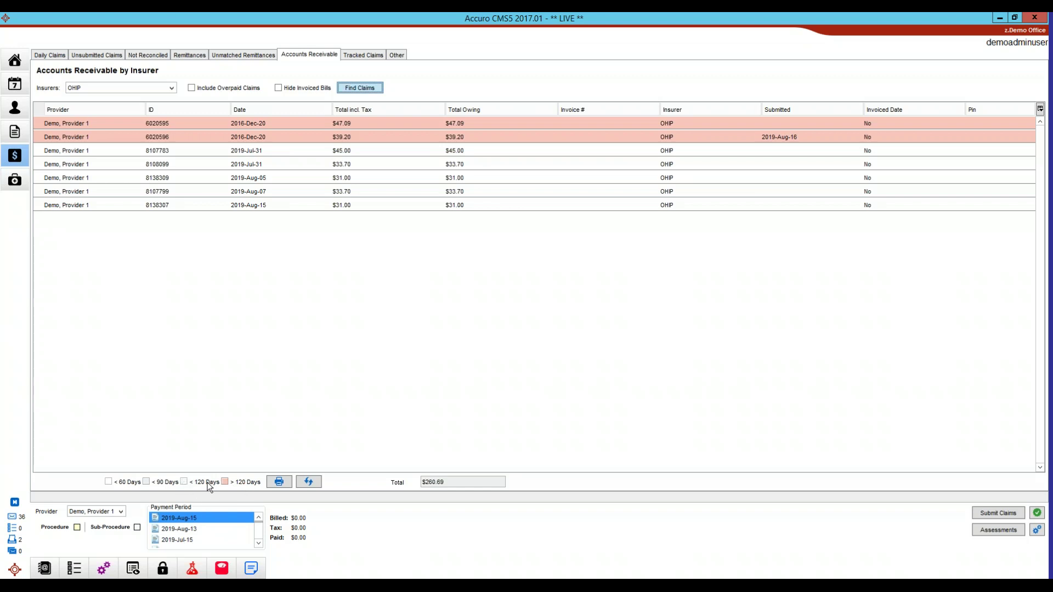
Set the accounts receivable age colours to light purple for under 120 days and red for over 120 days, and refresh the claims.
{"action": "left_click", "coordinate": [185, 482]}
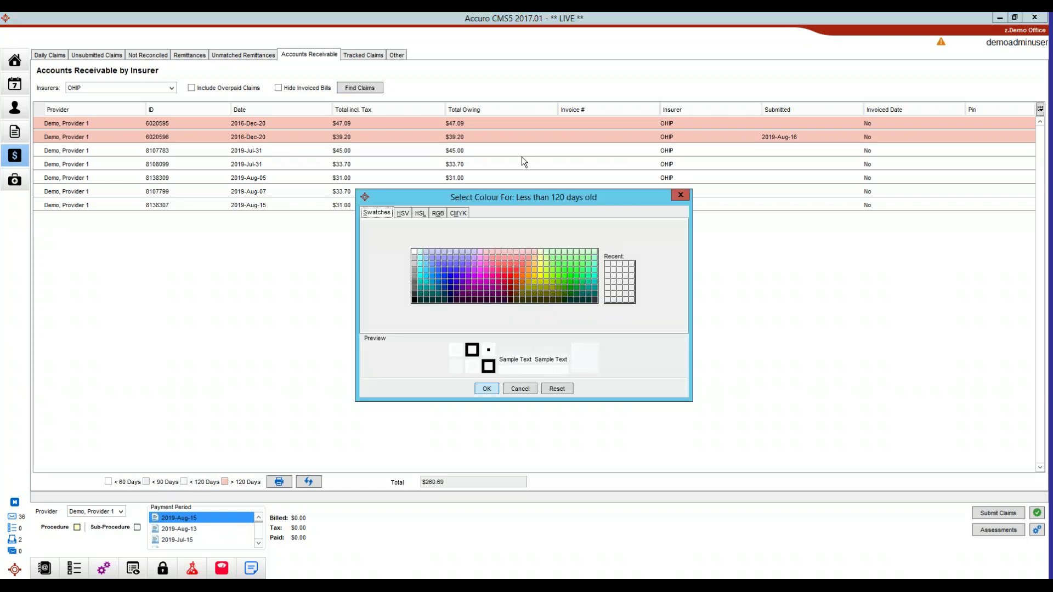
{"action": "left_click", "coordinate": [462, 252]}
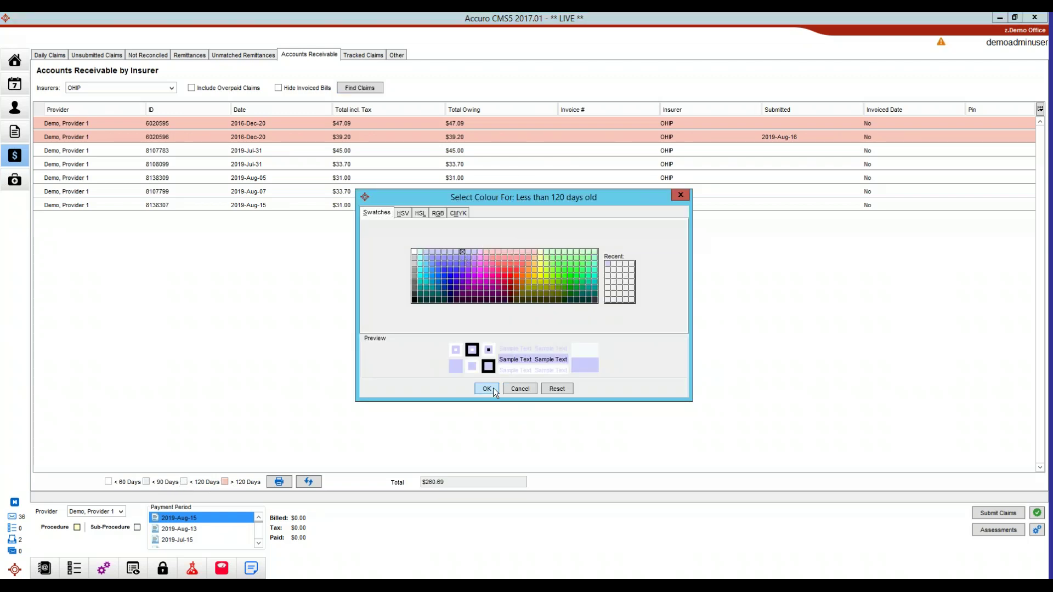
{"action": "left_click", "coordinate": [492, 387]}
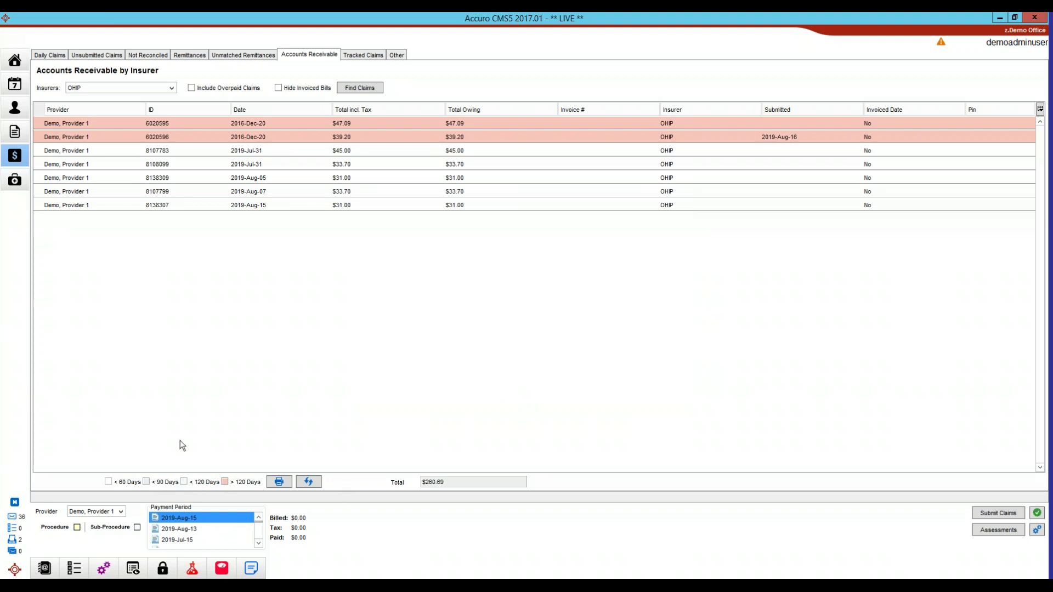
{"action": "left_click", "coordinate": [225, 482]}
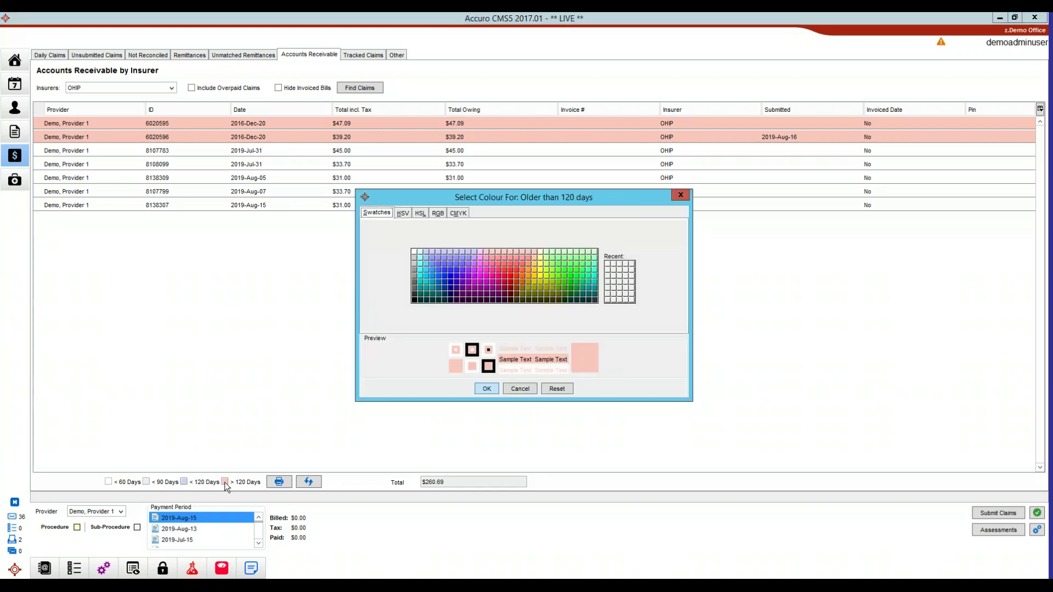
{"action": "left_click", "coordinate": [505, 265]}
{"action": "left_click", "coordinate": [486, 389]}
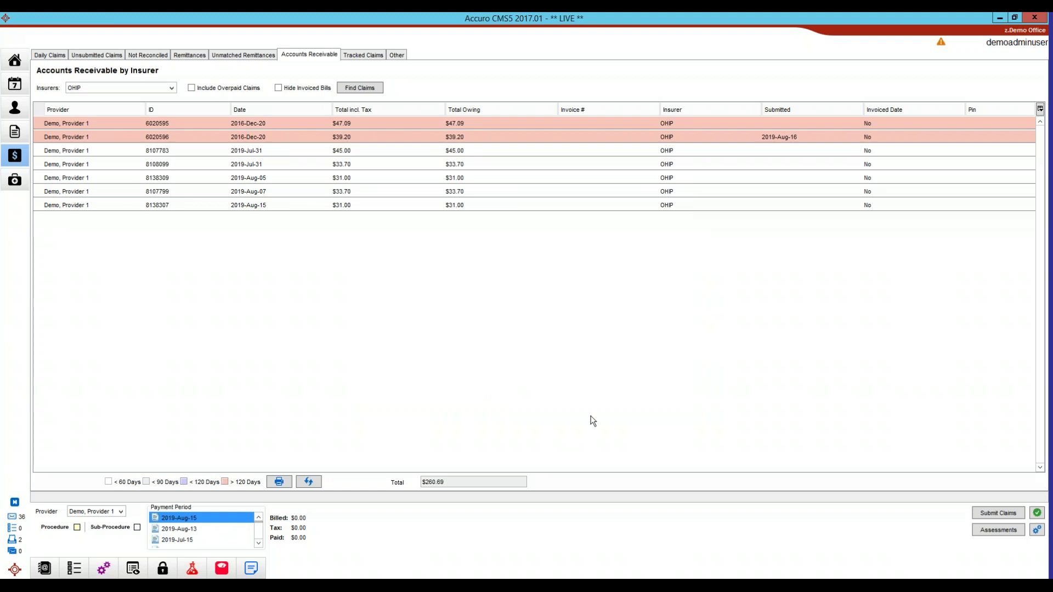
{"action": "left_click", "coordinate": [753, 383]}
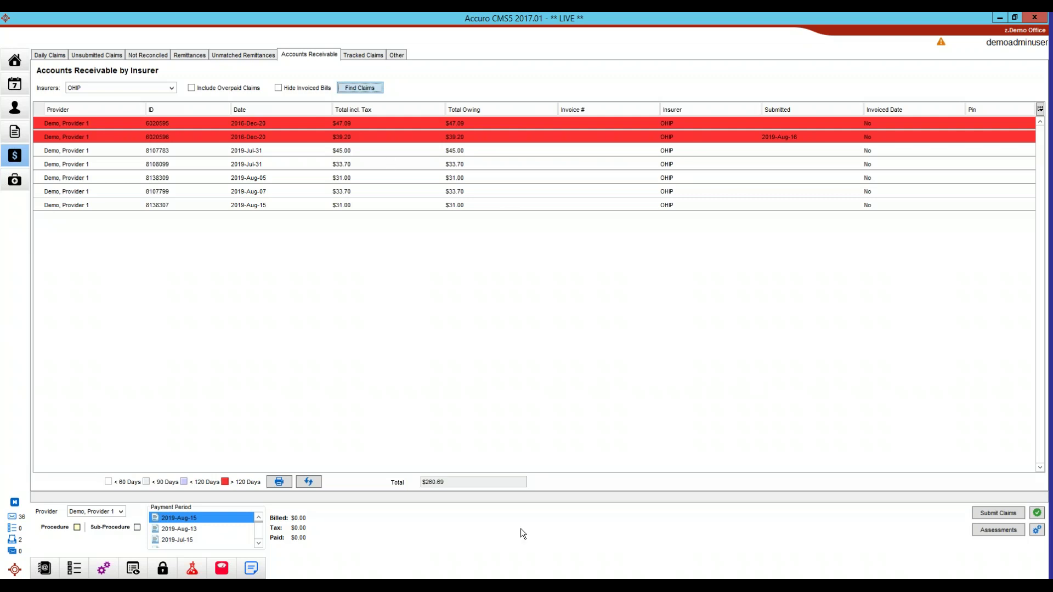
Generate the printable Accounts Receivable 60-90-120 Days report for all bills.
{"action": "left_click", "coordinate": [278, 481]}
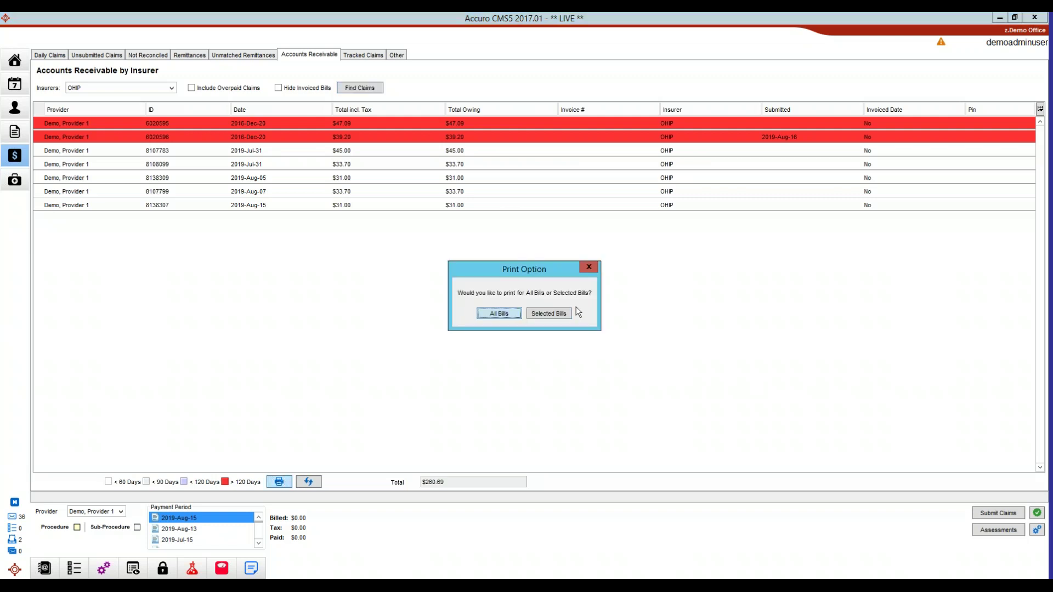
{"action": "left_click", "coordinate": [499, 314]}
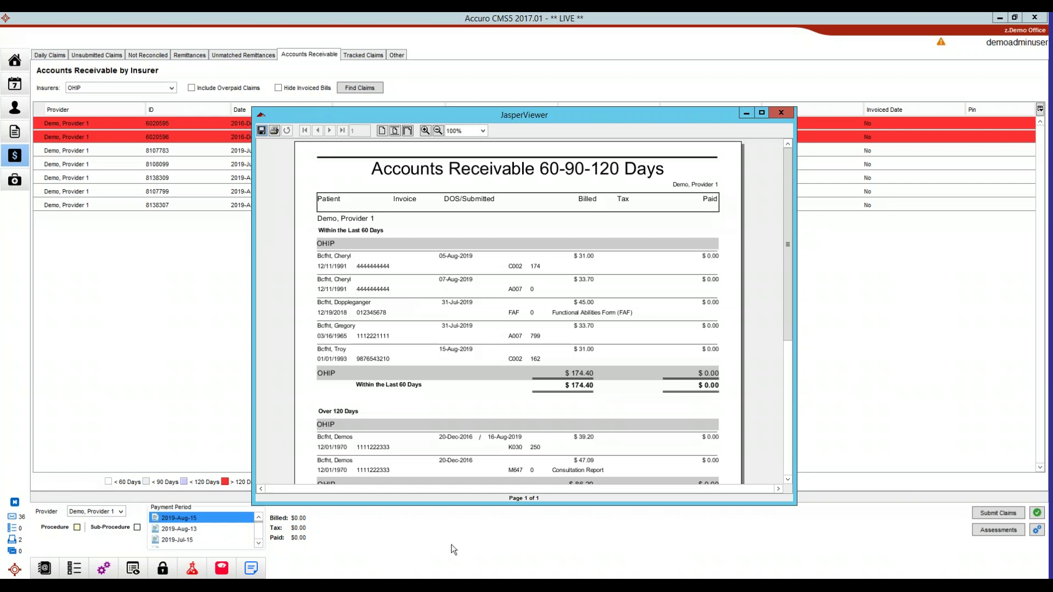
Close the report and review the claim histories of the 2019-Aug-15 claim and the submitted 2016-Dec-20 claim, closing each one.
{"action": "left_click", "coordinate": [780, 116]}
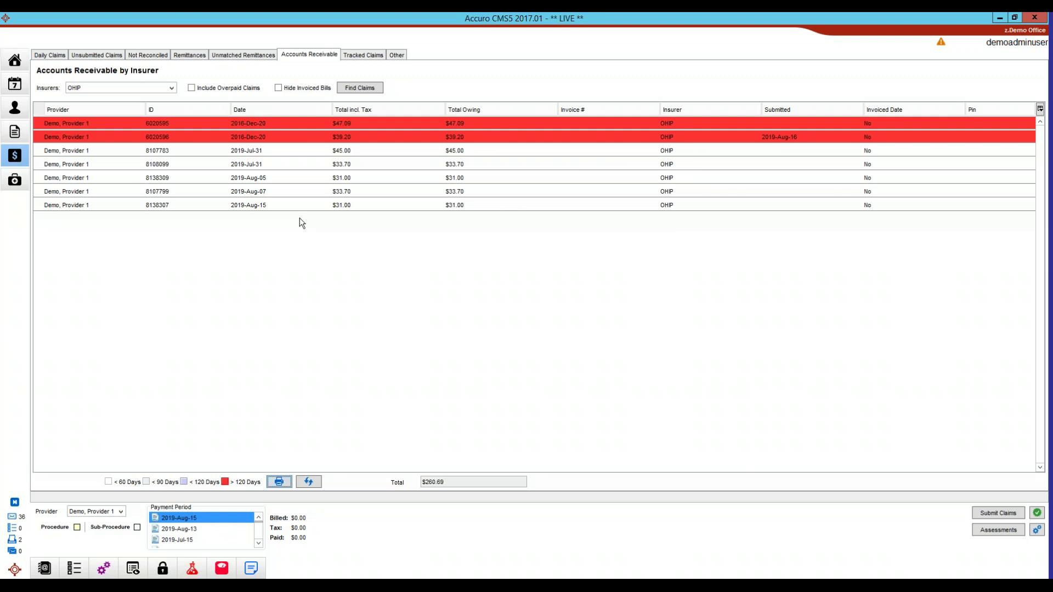
{"action": "right_click", "coordinate": [349, 204]}
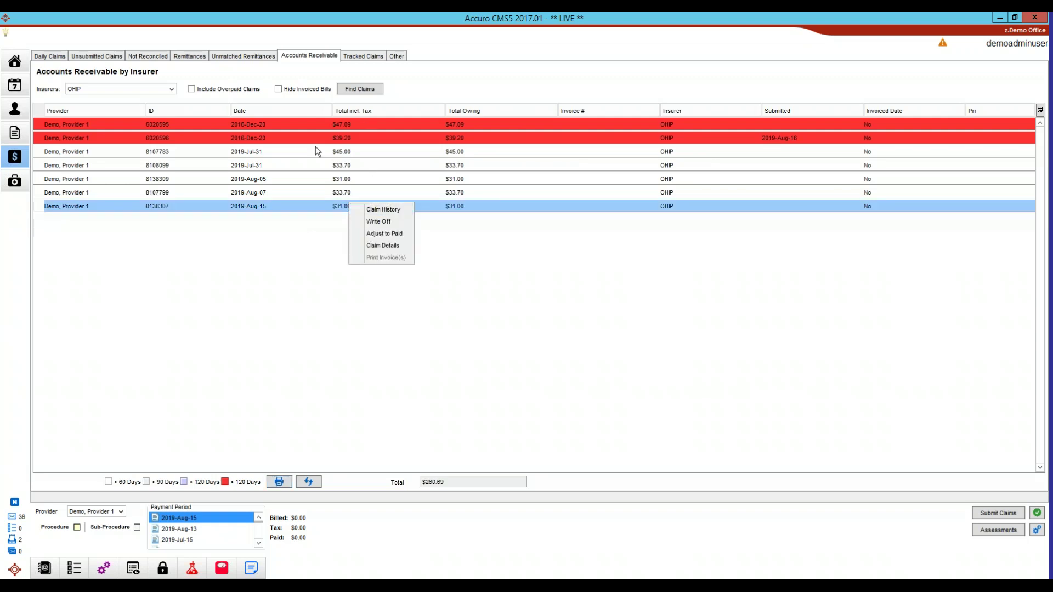
{"action": "left_click", "coordinate": [388, 209]}
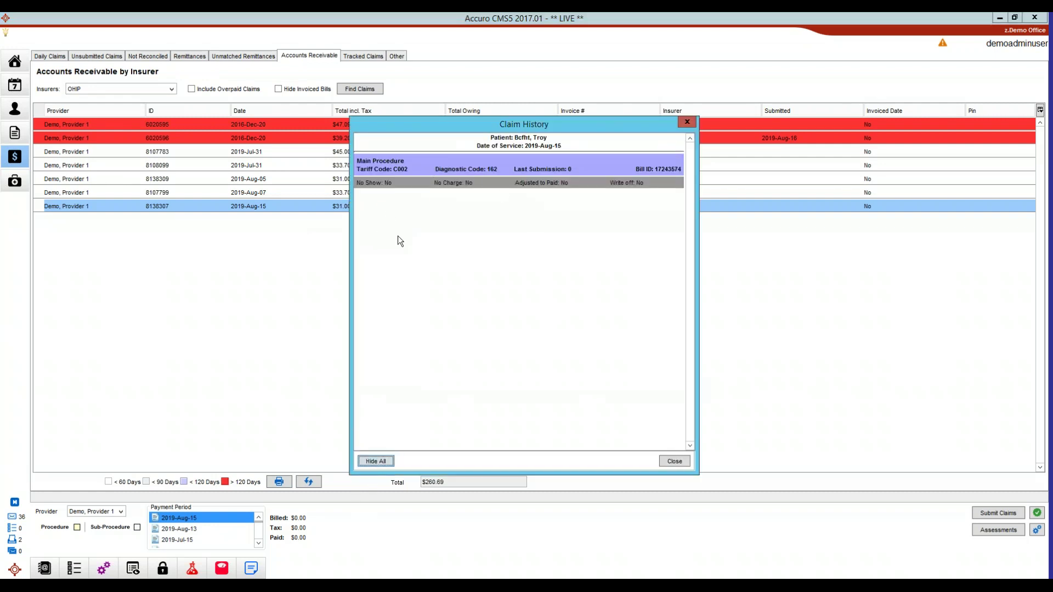
{"action": "left_click", "coordinate": [678, 463]}
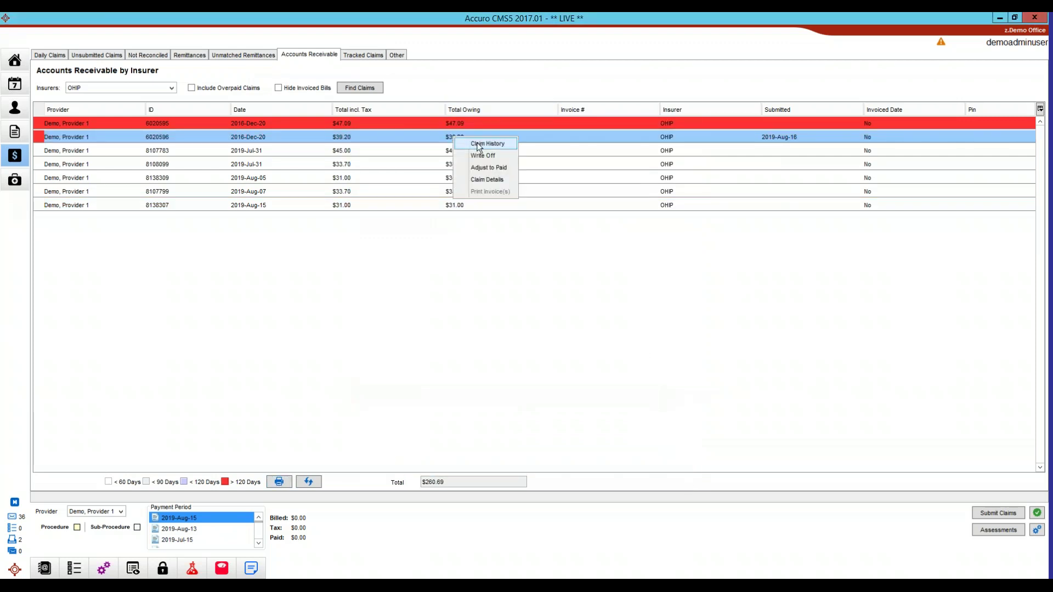
{"action": "left_click", "coordinate": [479, 145]}
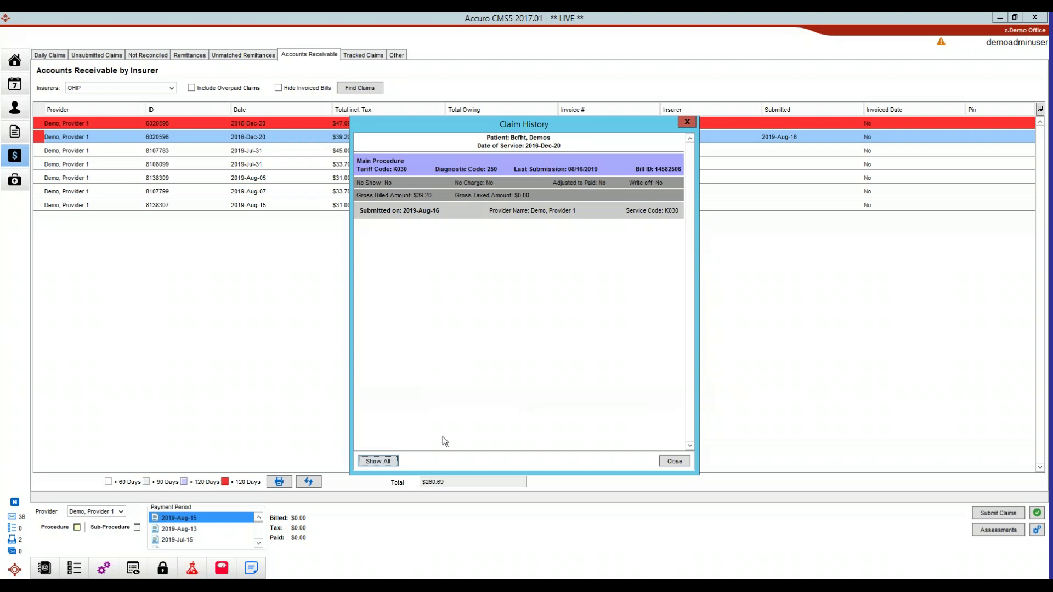
{"action": "left_click", "coordinate": [674, 461]}
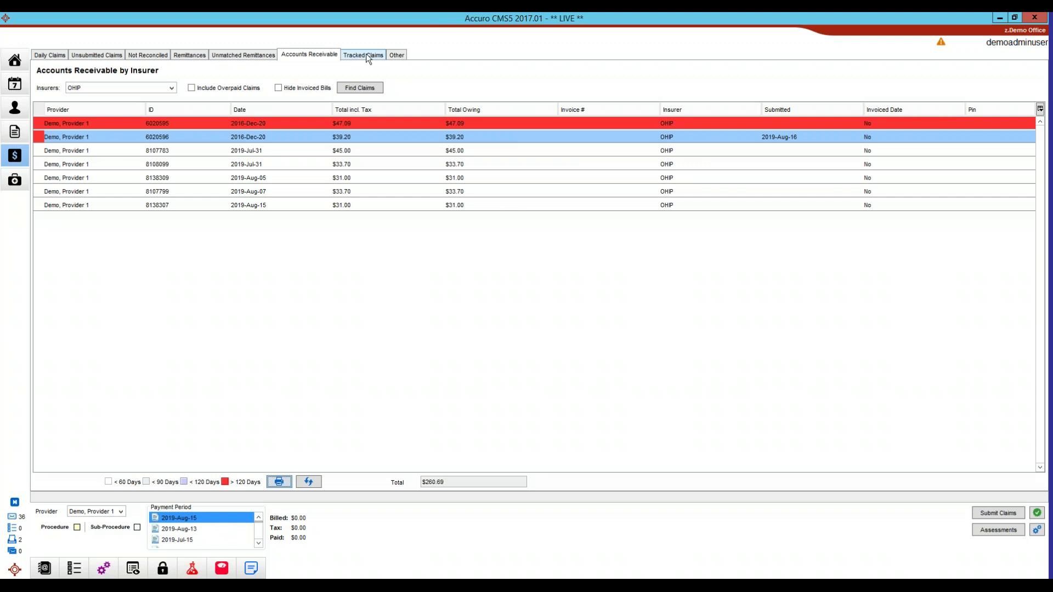
View the other electronic reports for the claims and open the current patient's demographics.
{"action": "left_click", "coordinate": [397, 55]}
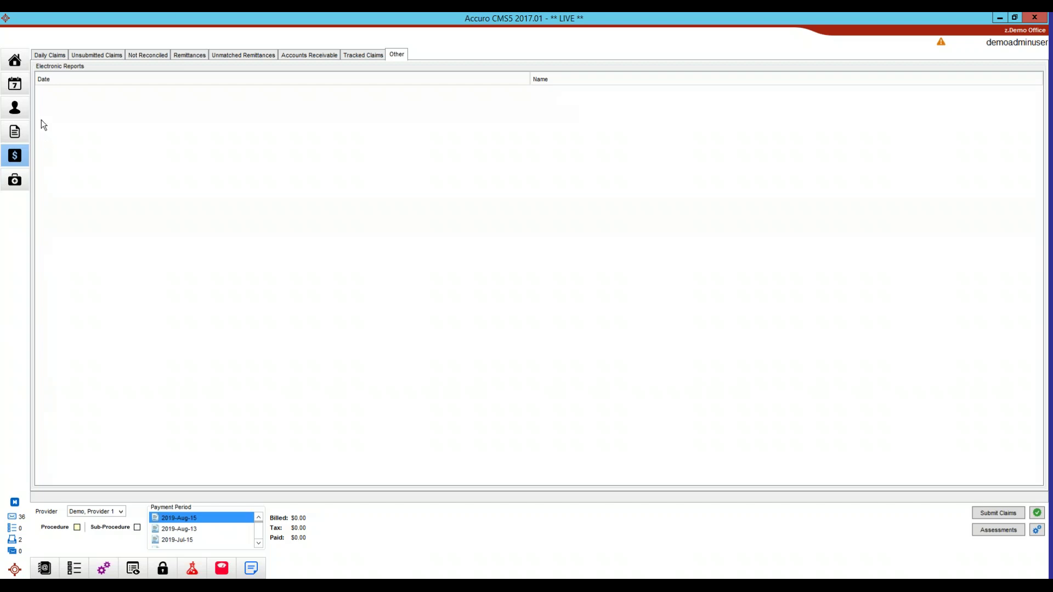
{"action": "left_click", "coordinate": [20, 110]}
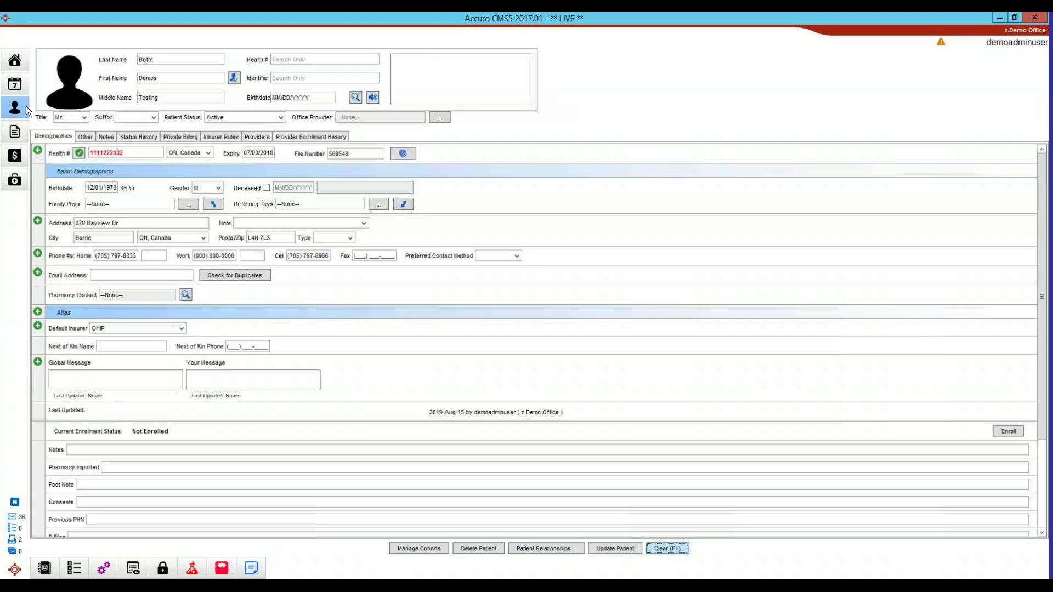